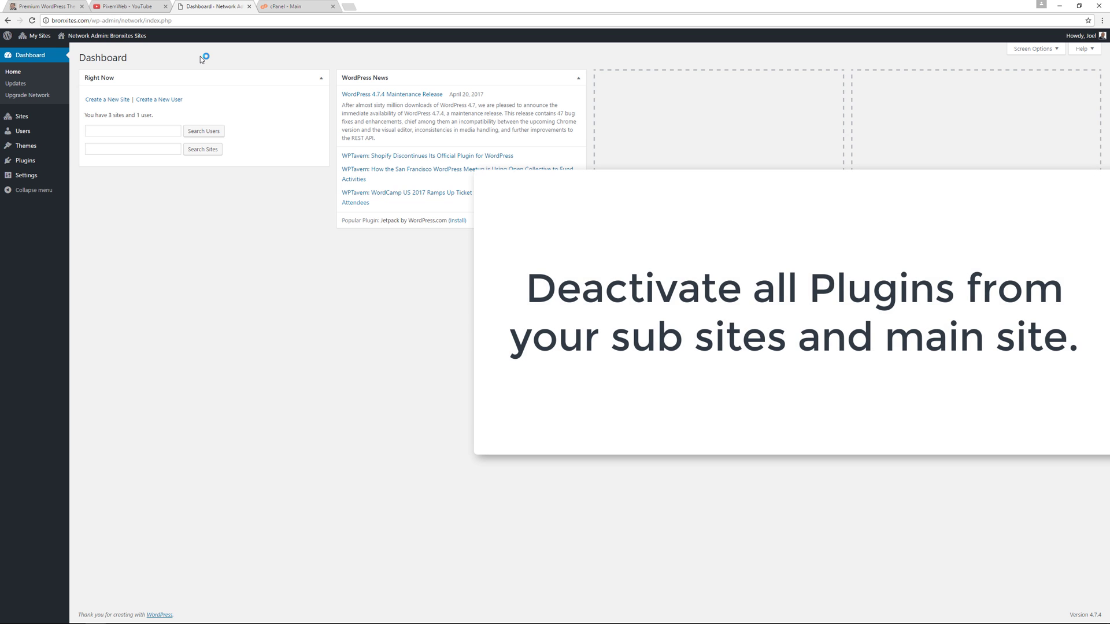
Review the main site's plugins page via My Sites > Dashboard, then return to cPanel.
mouse_move(29, 119)
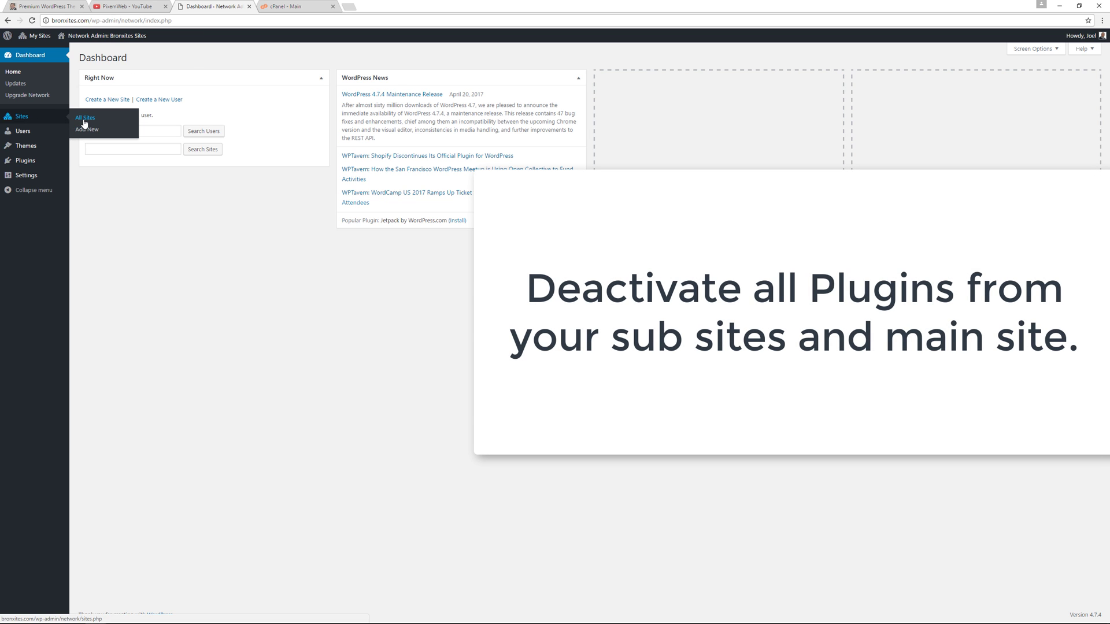
click(105, 71)
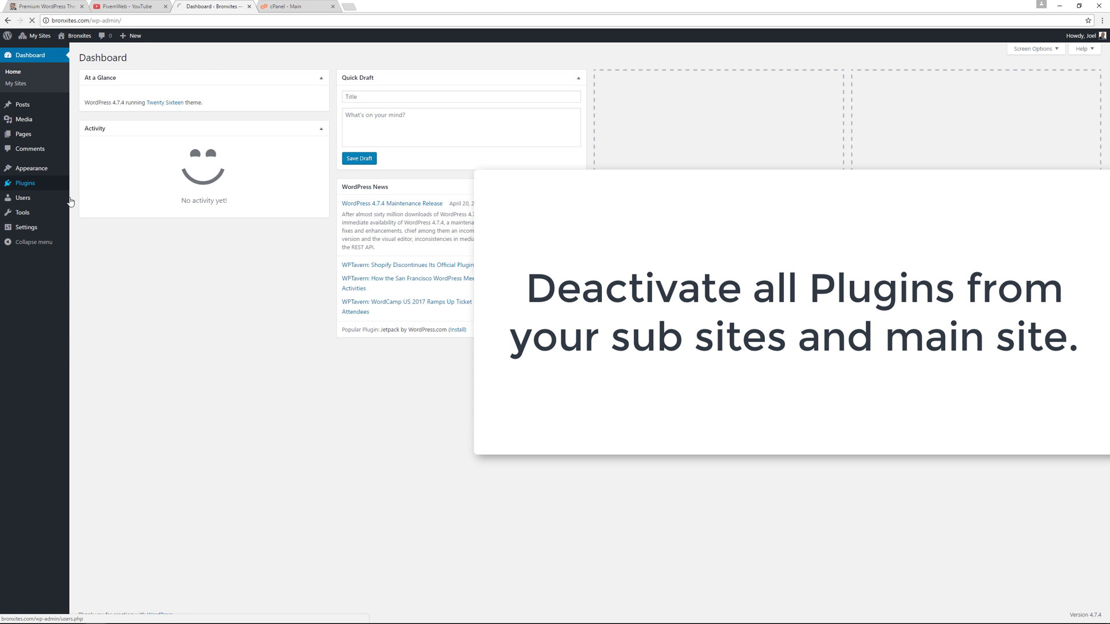
click(51, 196)
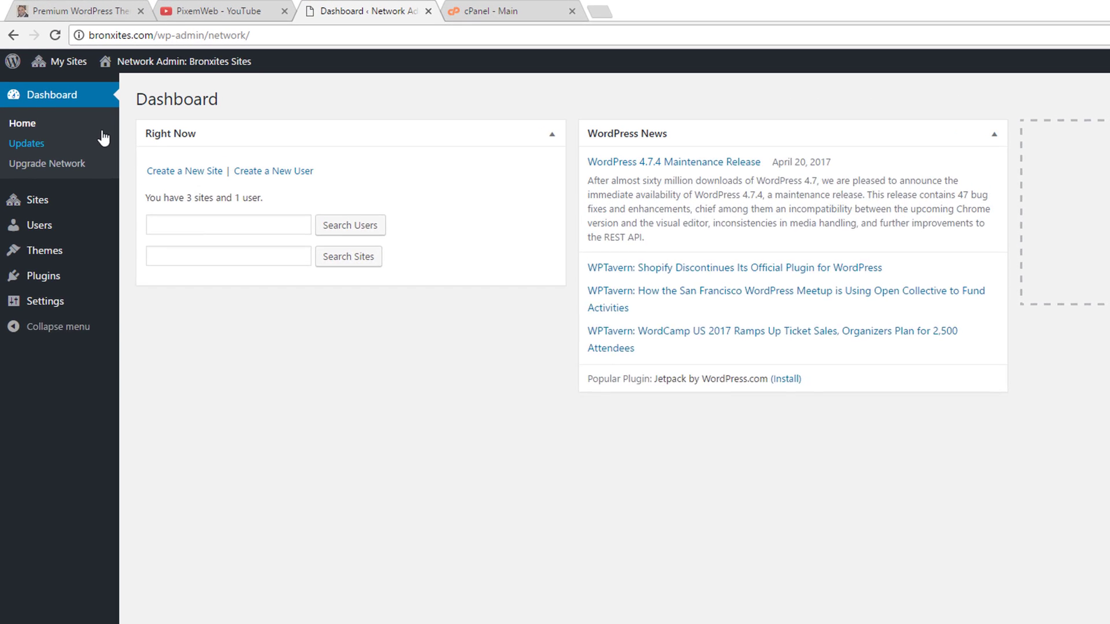
mouse_move(47, 64)
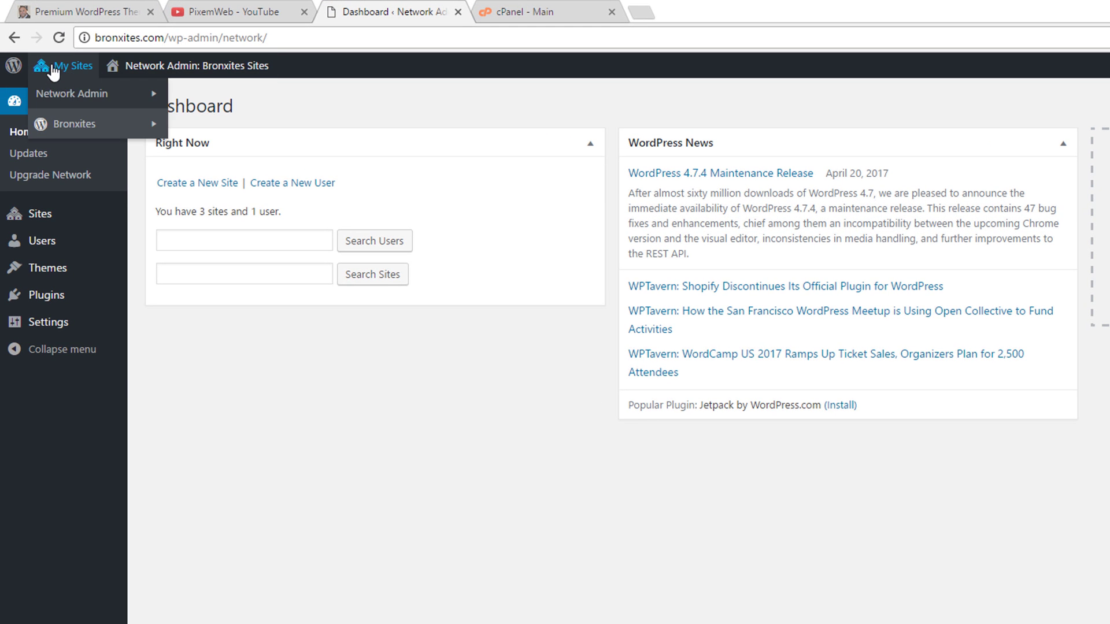
mouse_move(61, 332)
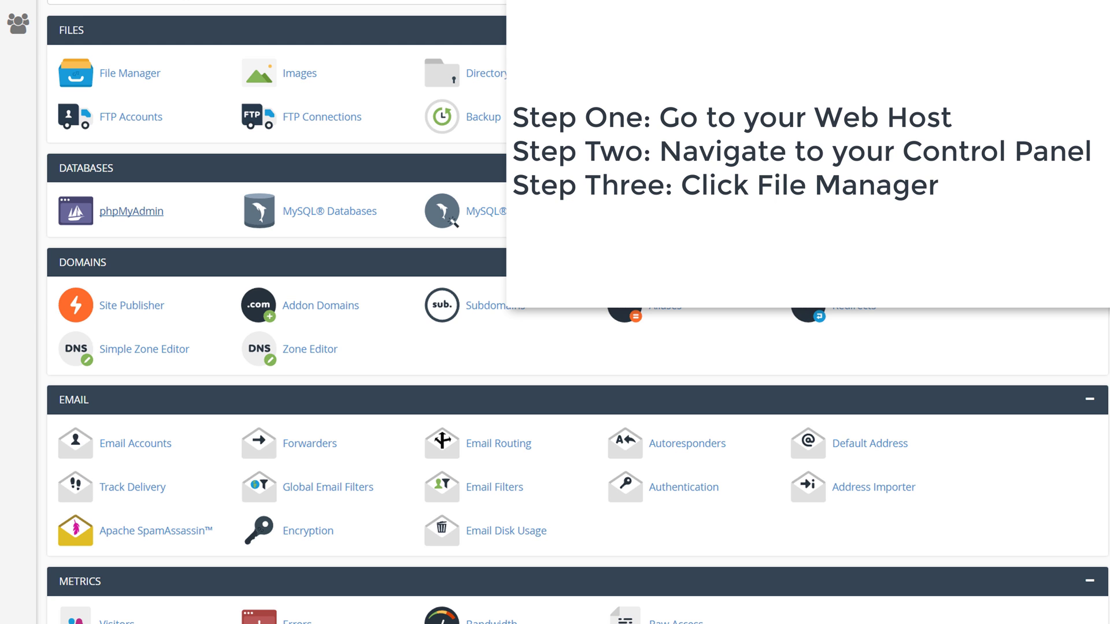
Open wp-config.php in public_html through cPanel File Manager for editing.
click(156, 72)
double_click(34, 243)
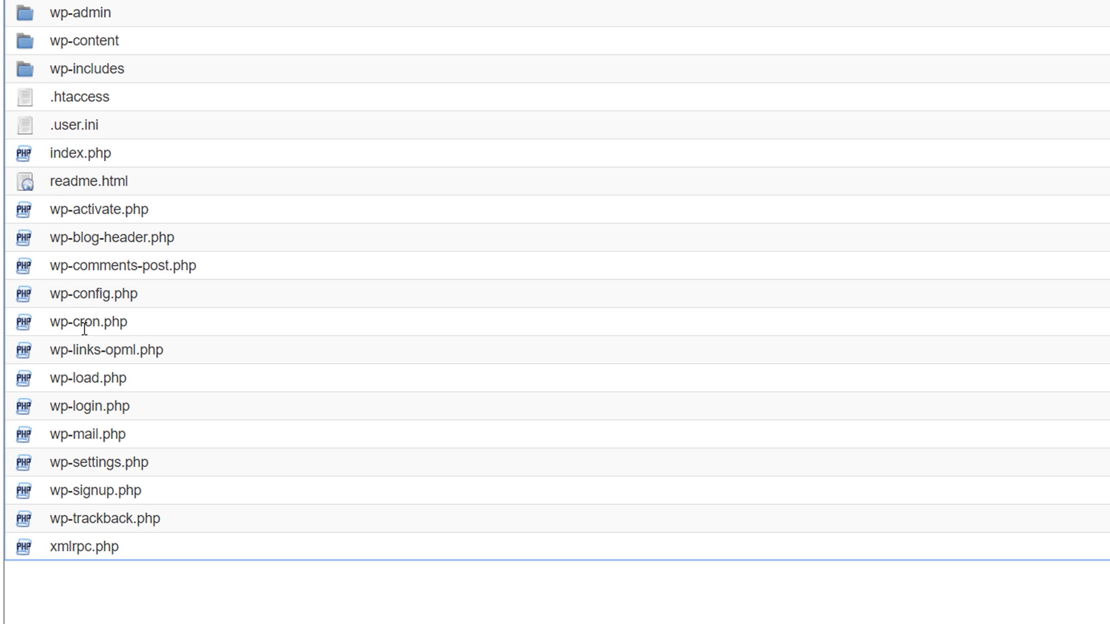
click(29, 295)
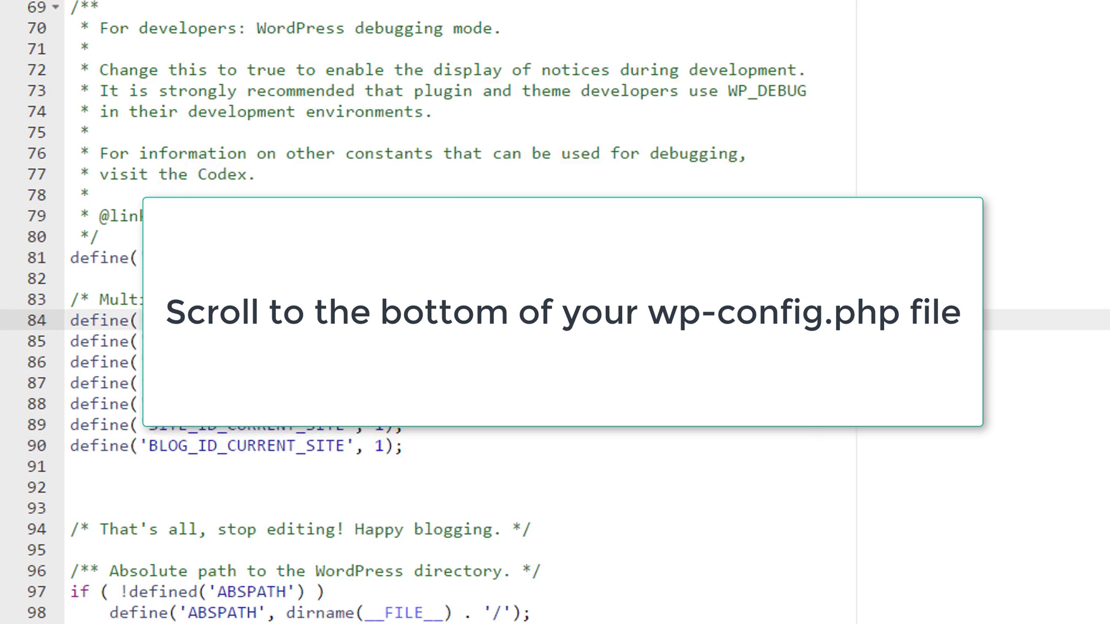
Delete the multisite define lines 87–92, set WP_ALLOW_MULTISITE to false, and save wp-config.php.
key(Return)
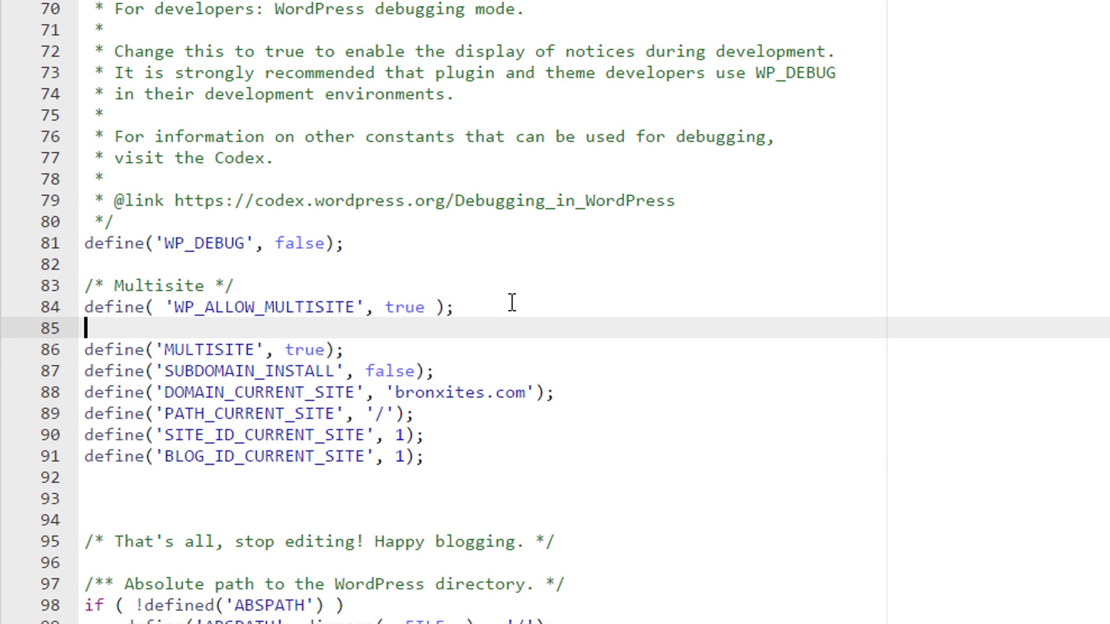
key(Return)
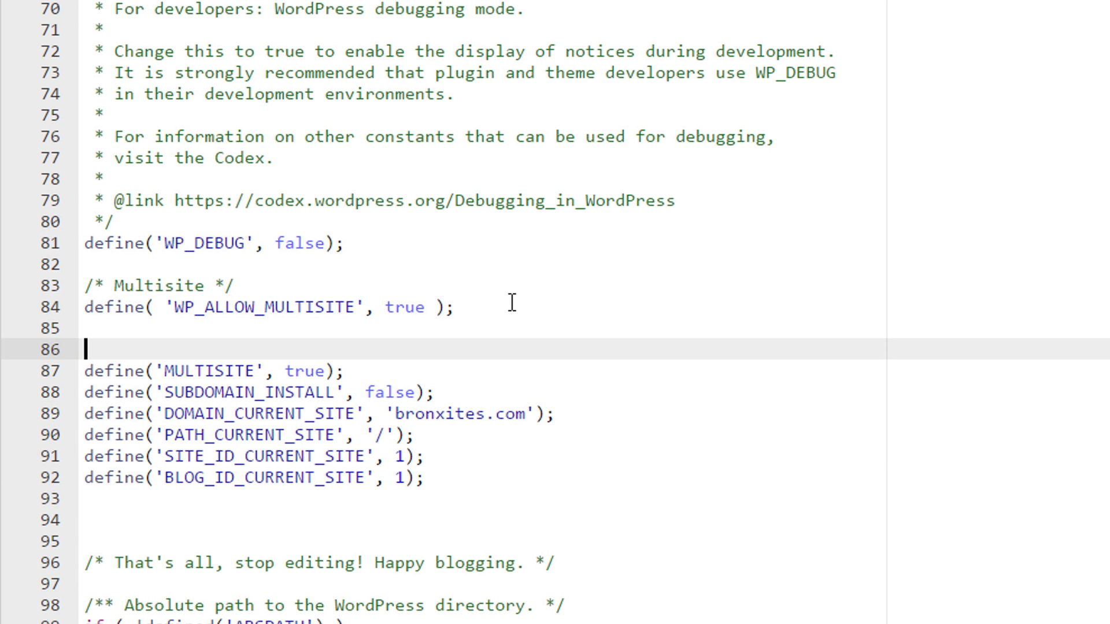
drag(428, 478, 85, 370)
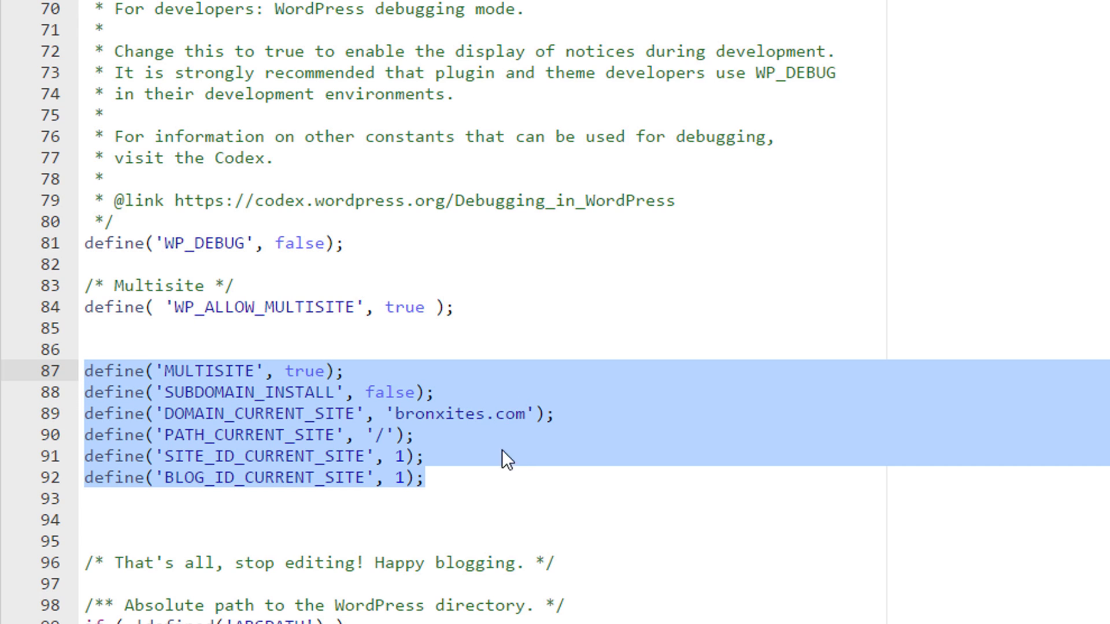
key(Delete)
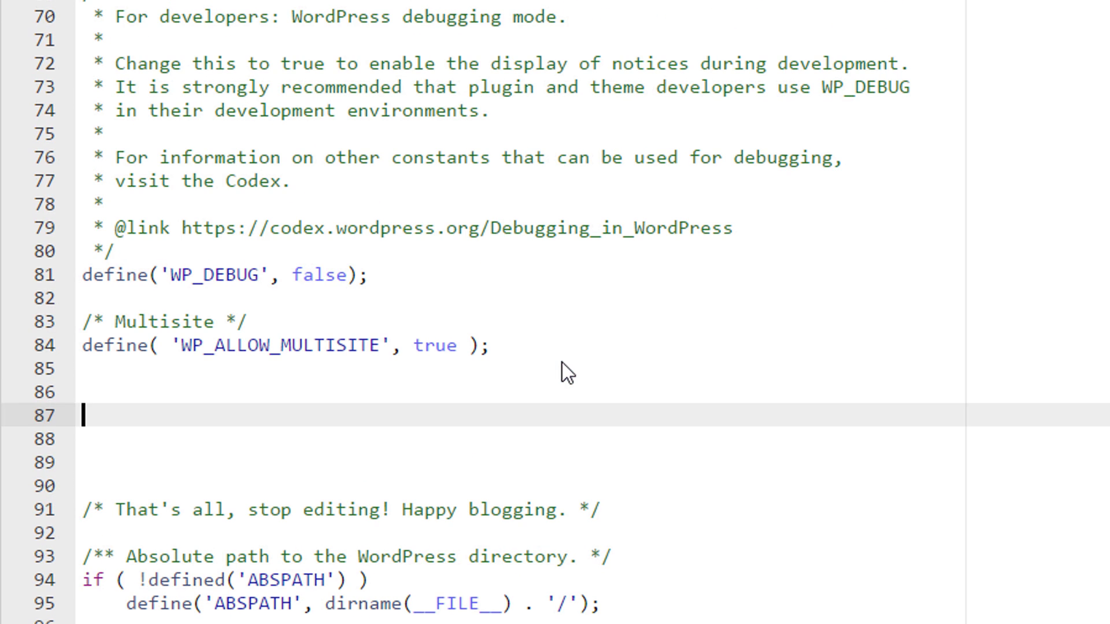
double_click(456, 348)
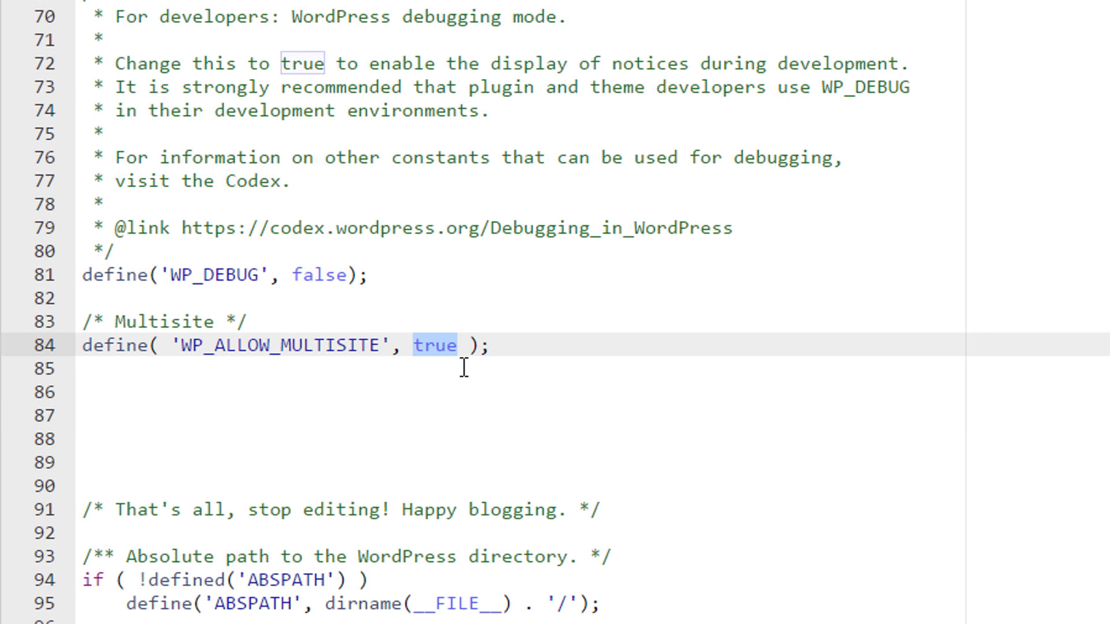
text(false)
click(557, 322)
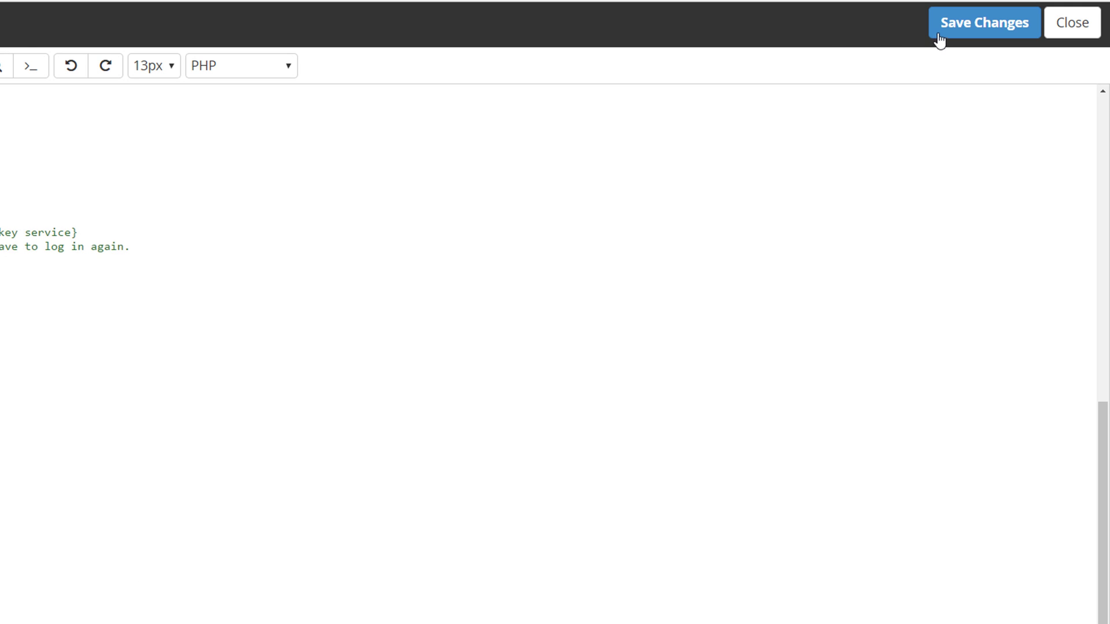
click(969, 30)
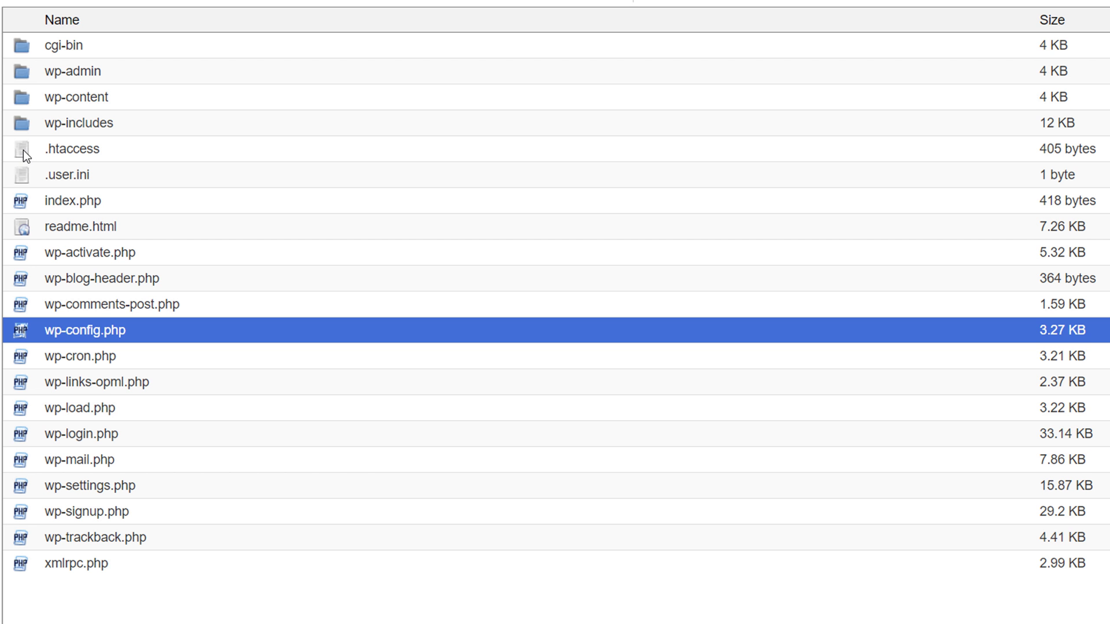
Select the hidden .htaccess file and open it in the Code Editor.
click(23, 151)
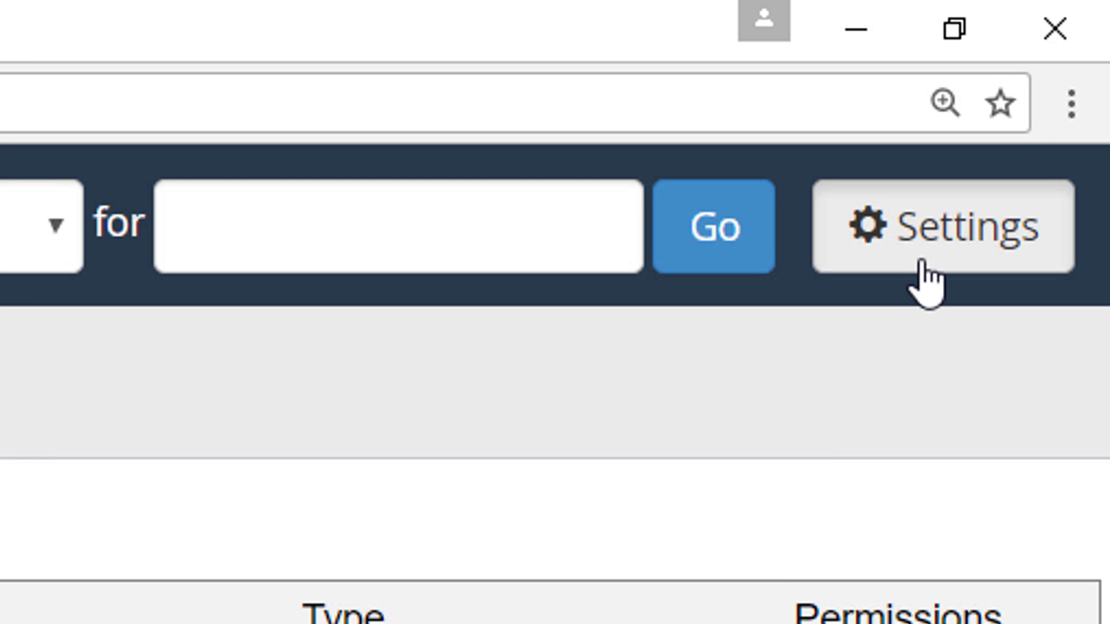
click(921, 263)
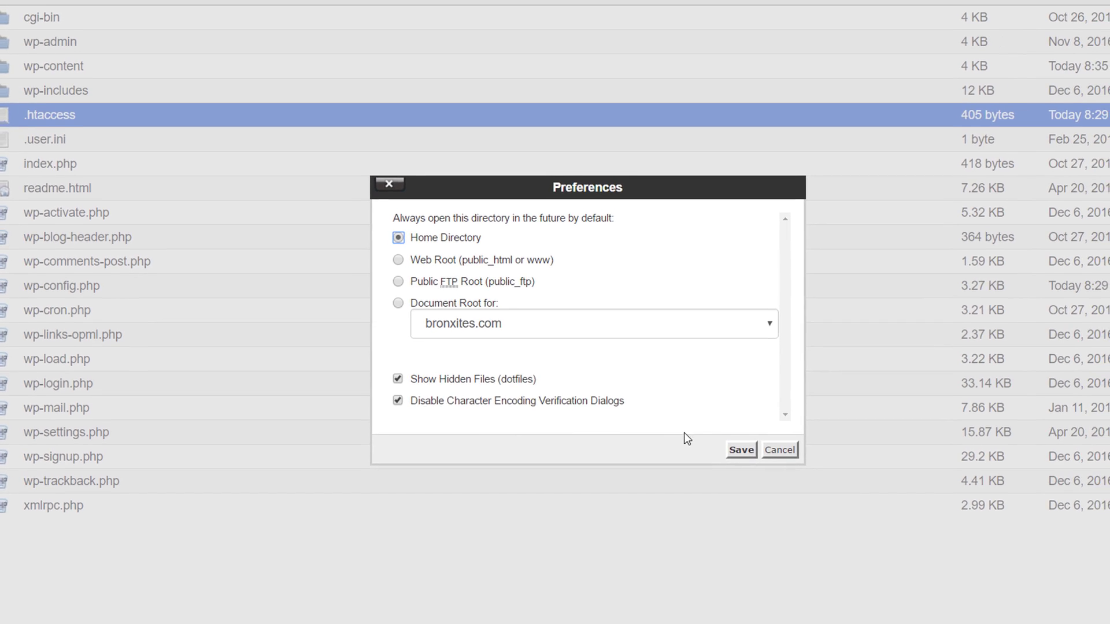
click(743, 448)
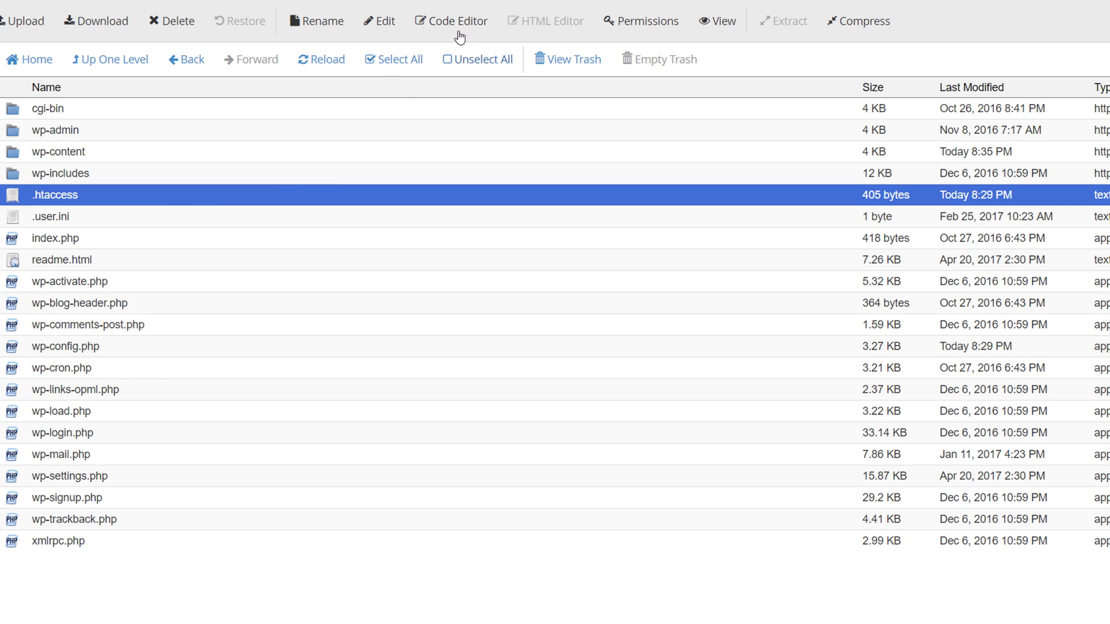
click(456, 21)
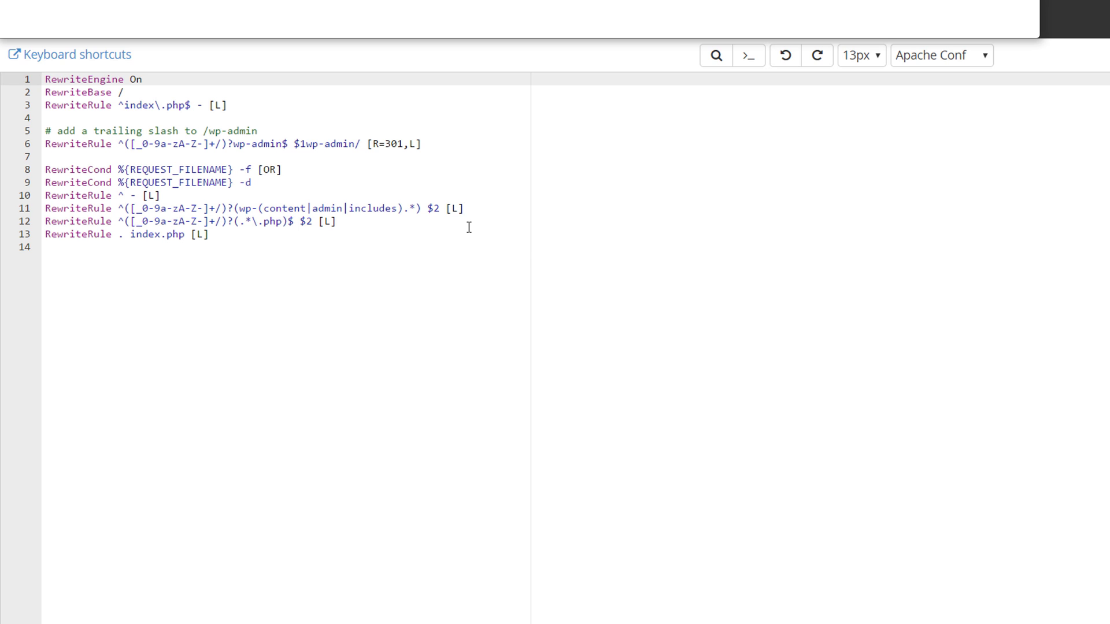
Clear every multisite rewrite rule from .htaccess.
drag(265, 245, 45, 79)
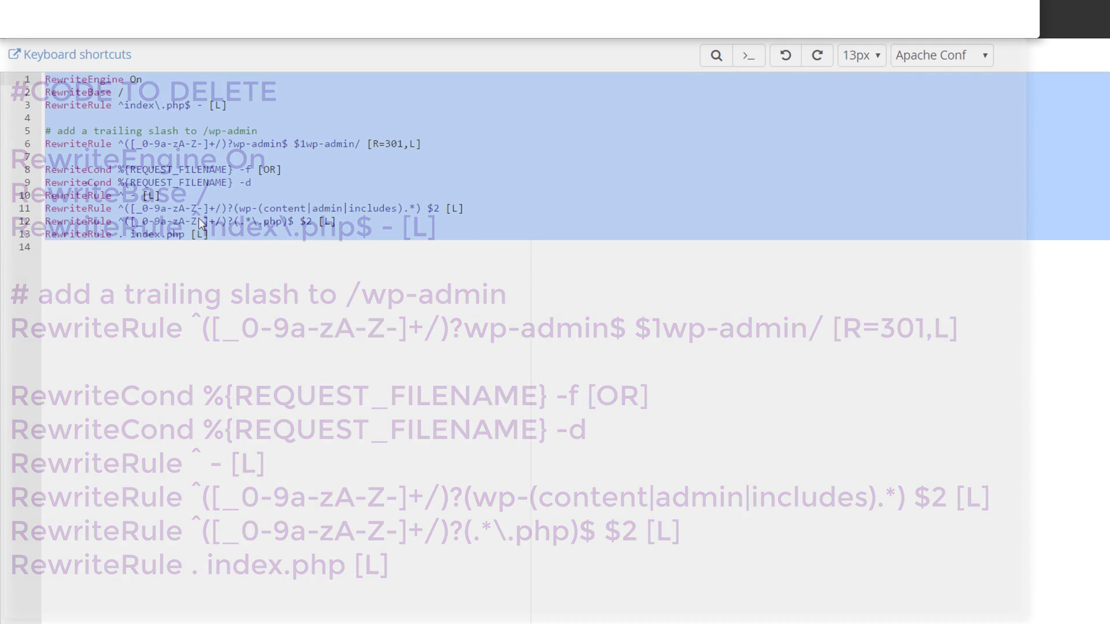
key(BackSpace)
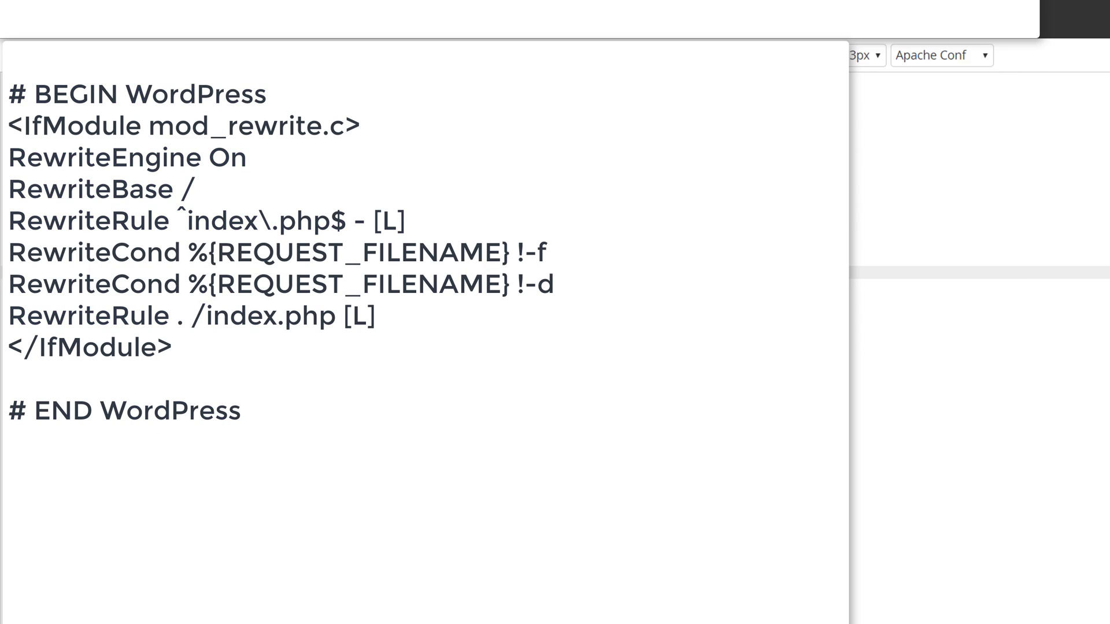
scroll(942, 119, down, 2)
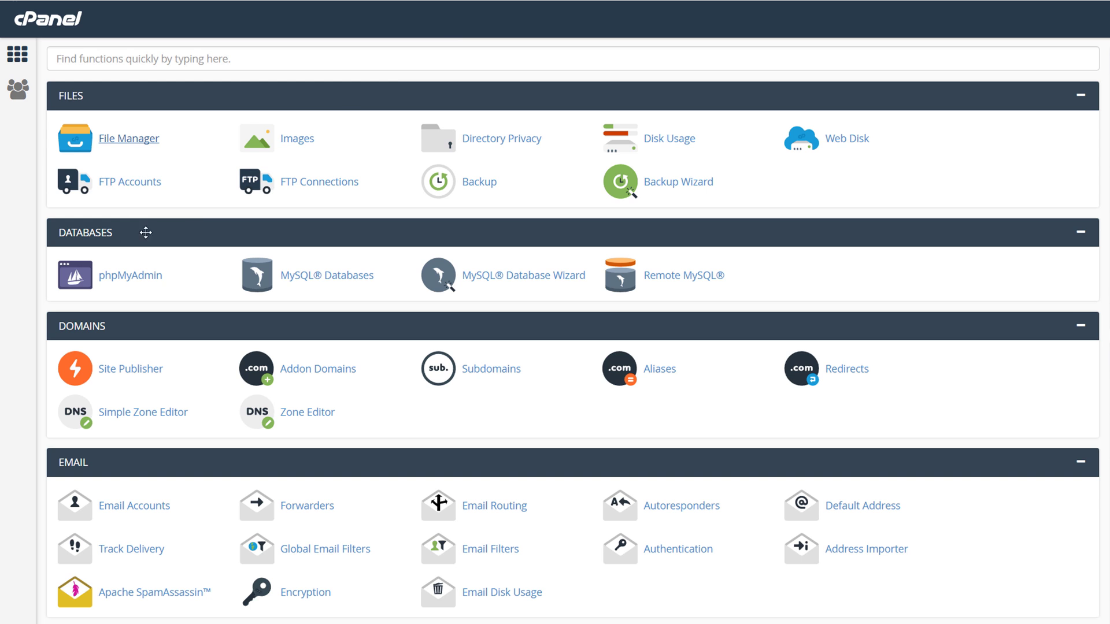
Open phpMyAdmin and browse the WordPress database's table list.
click(120, 277)
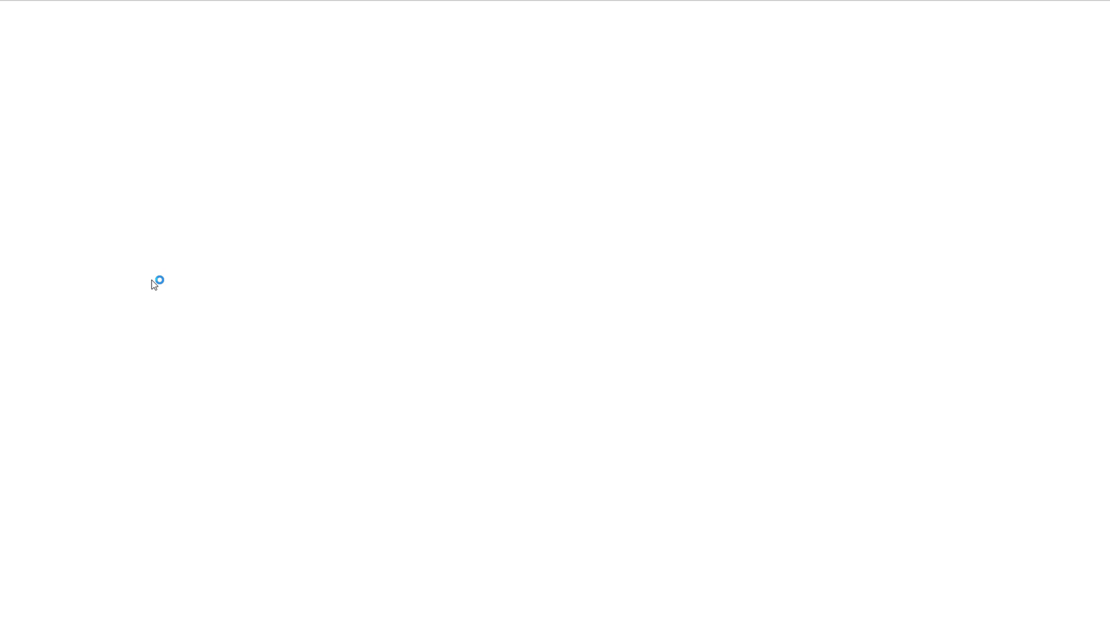
click(49, 50)
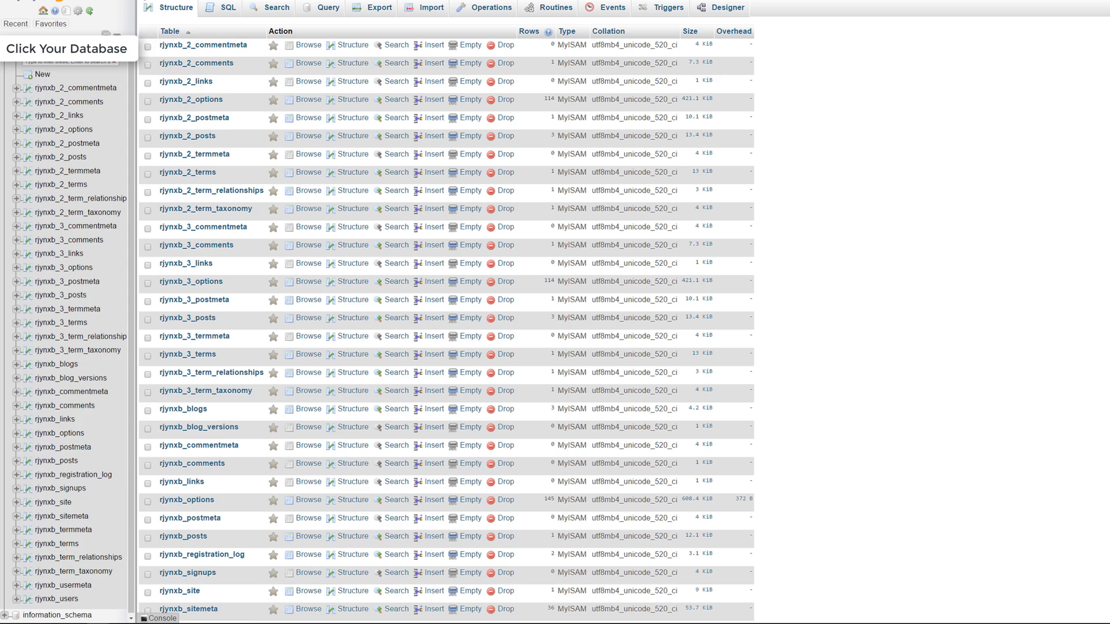
scroll(248, 111, down, 2)
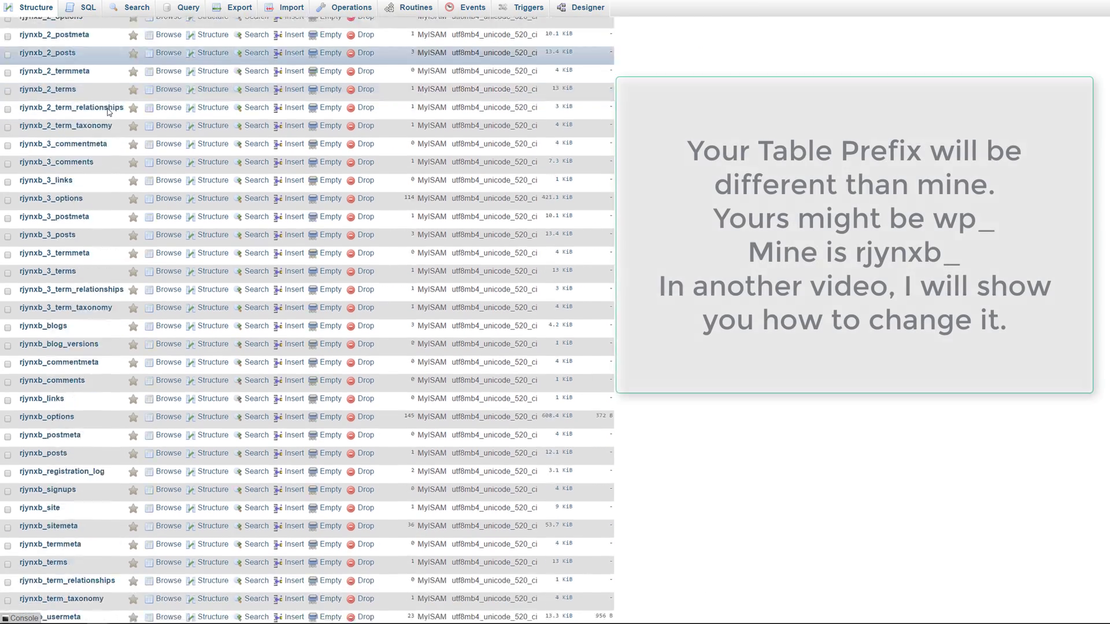
scroll(108, 112, down, 4)
scroll(108, 143, up, 5)
scroll(109, 142, down, 2)
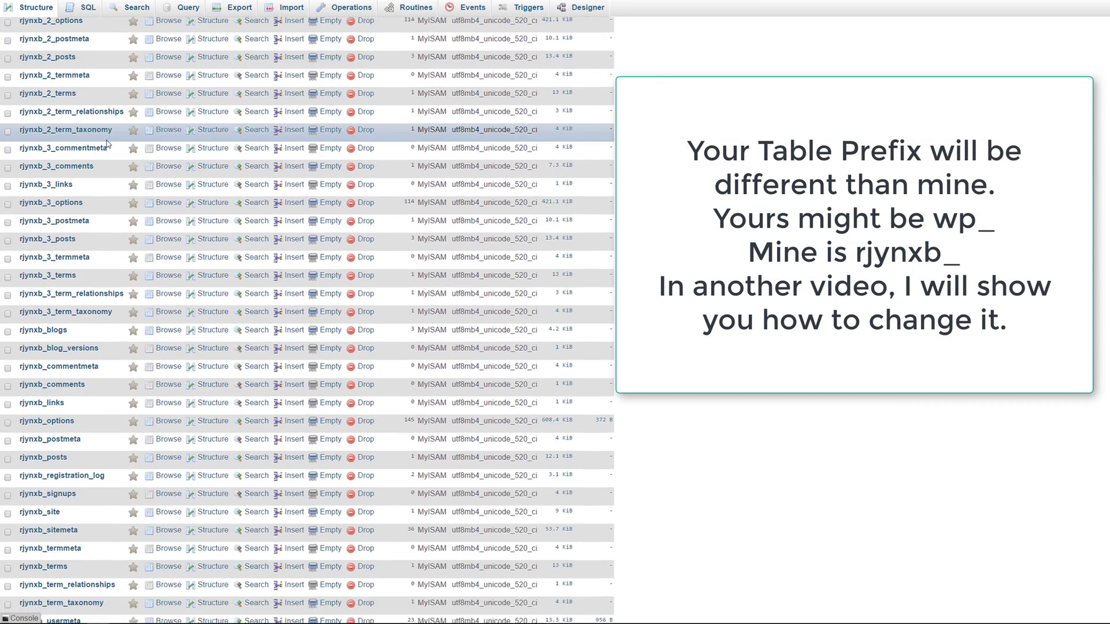
scroll(107, 147, down, 3)
scroll(107, 147, up, 4)
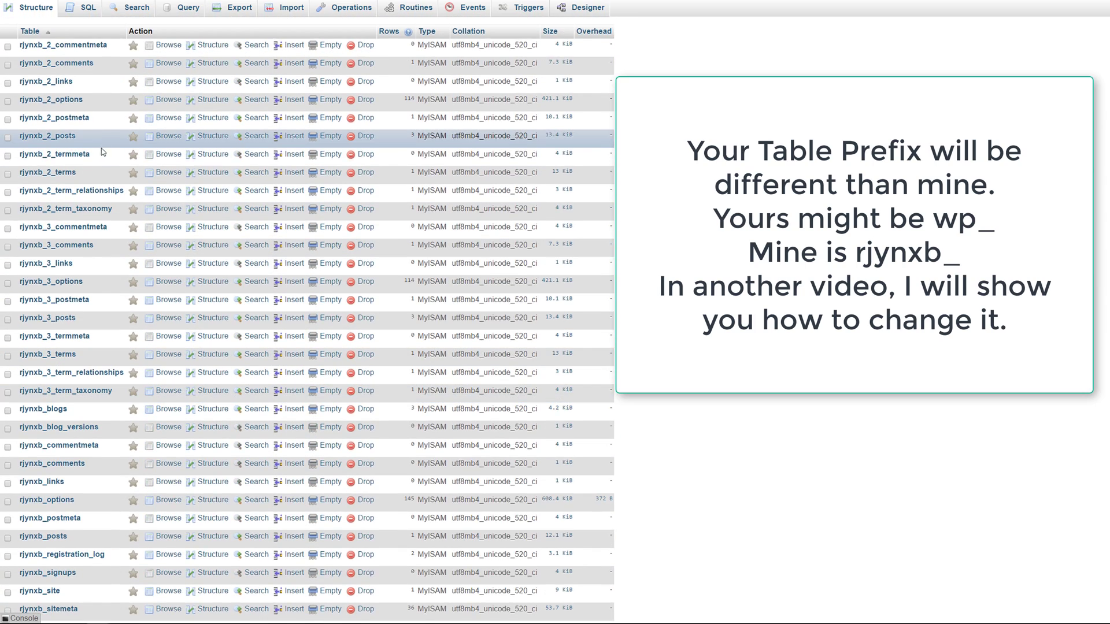
scroll(101, 149, down, 1)
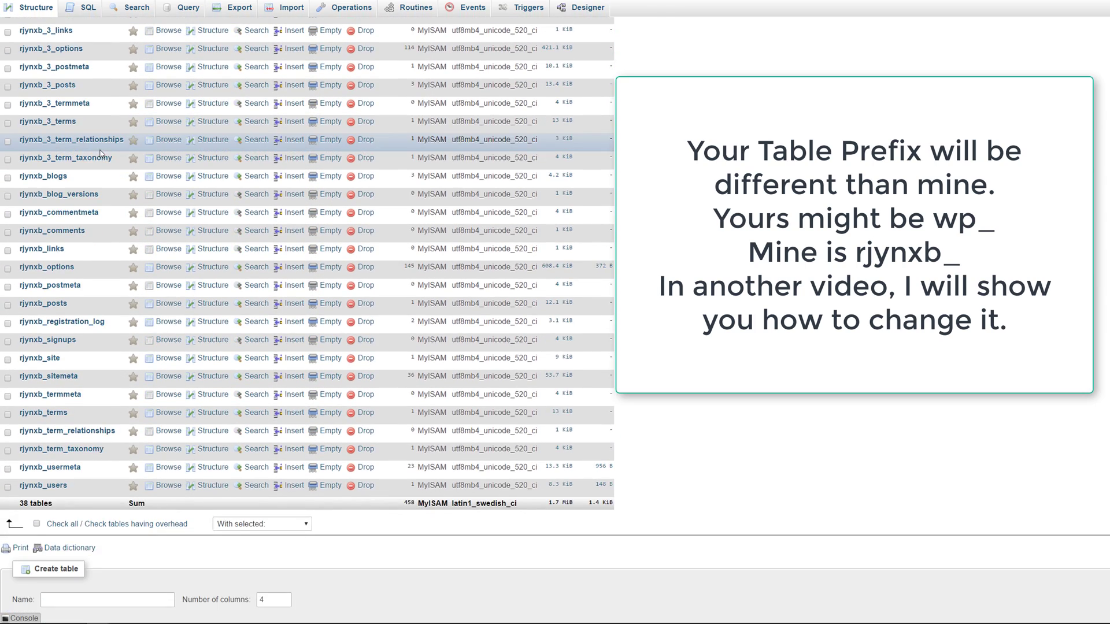
scroll(100, 153, up, 5)
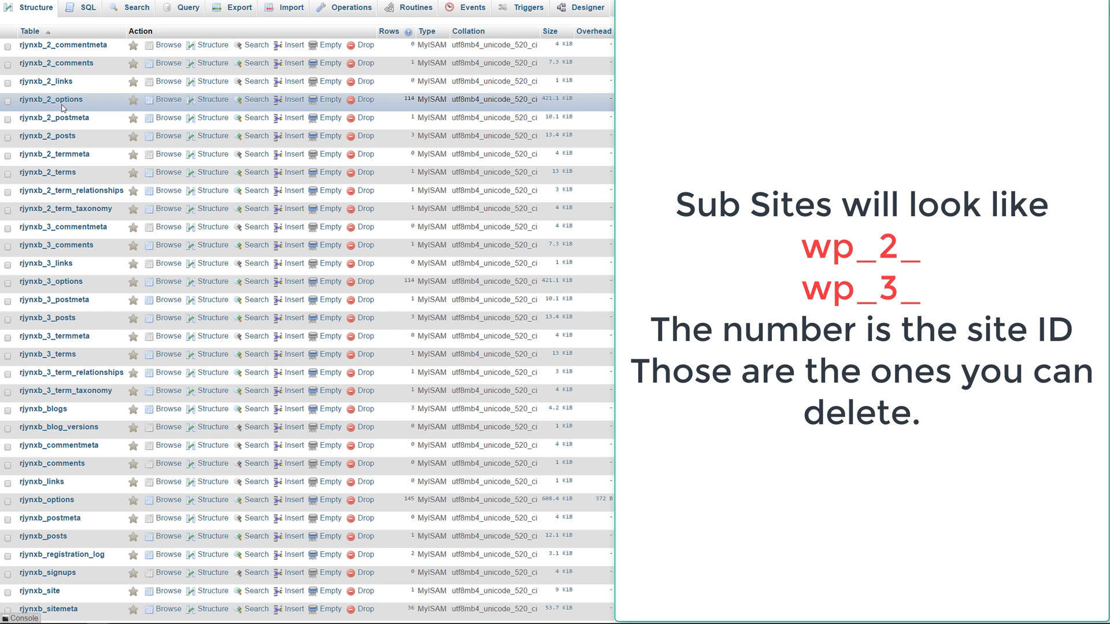
click(48, 52)
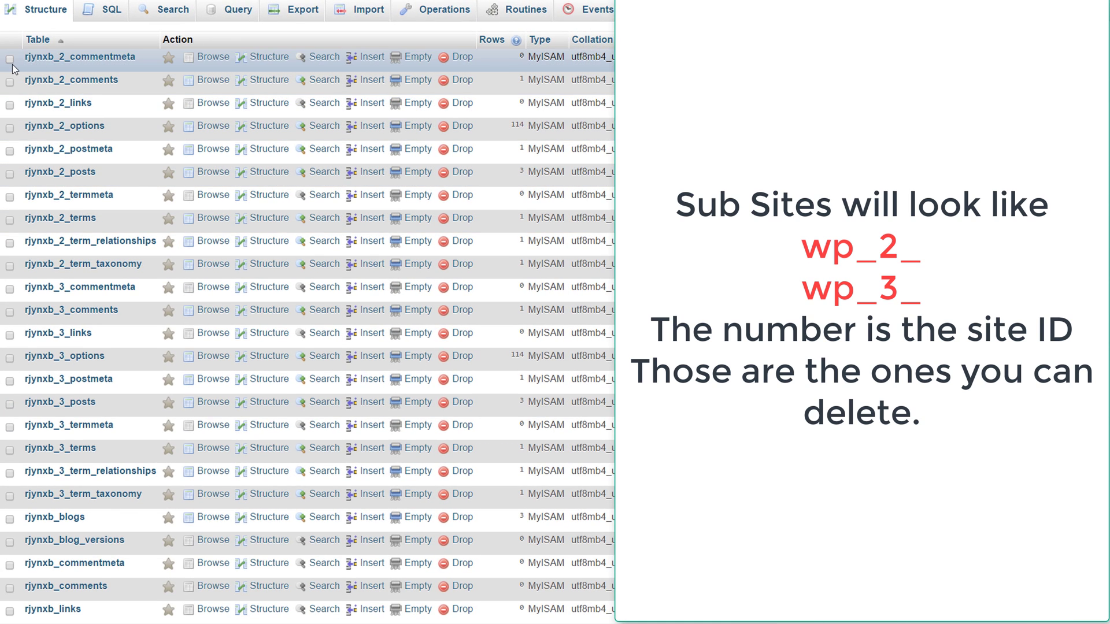
Check every table from rjynxb_2_commentmeta through rjynxb_3_term_taxonomy and drop them, confirming with Yes.
click(10, 59)
shift+click(10, 496)
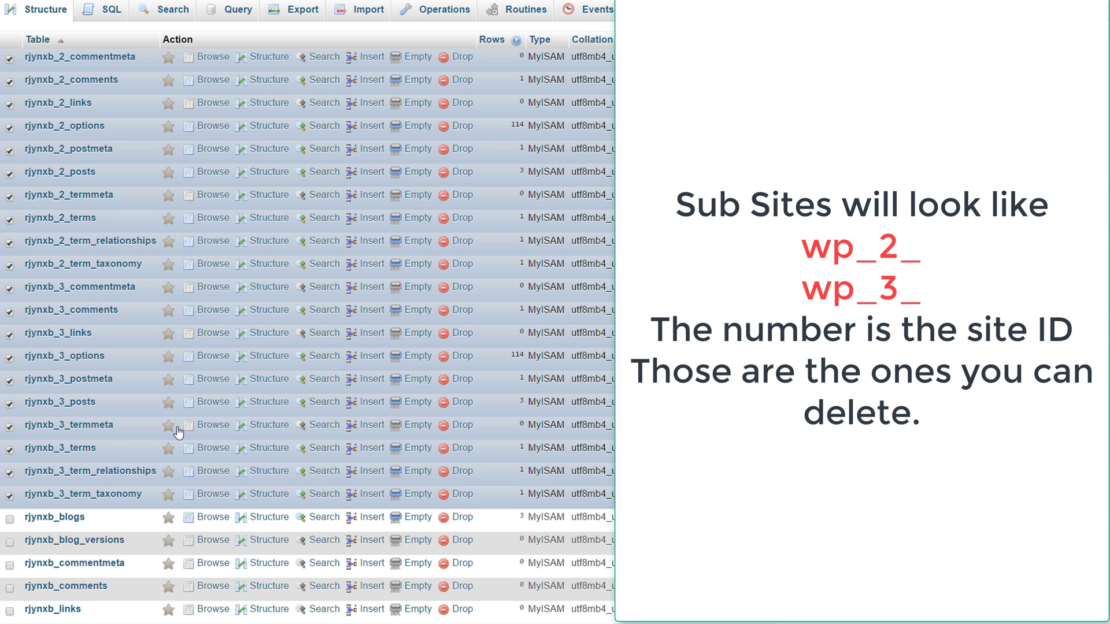
scroll(168, 432, down, 7)
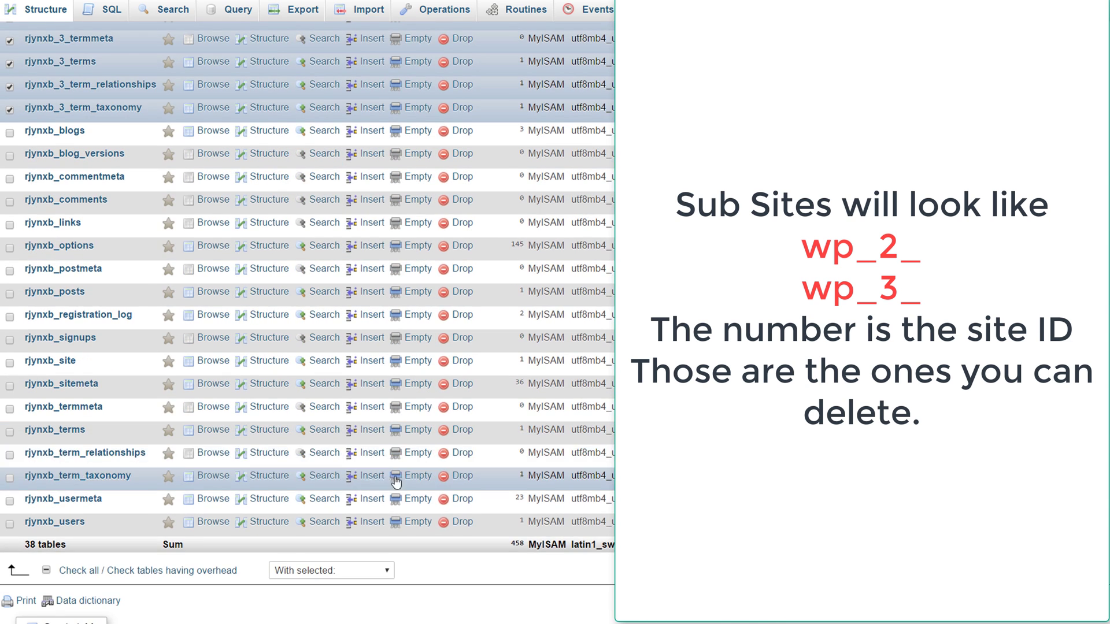
scroll(210, 485, up, 7)
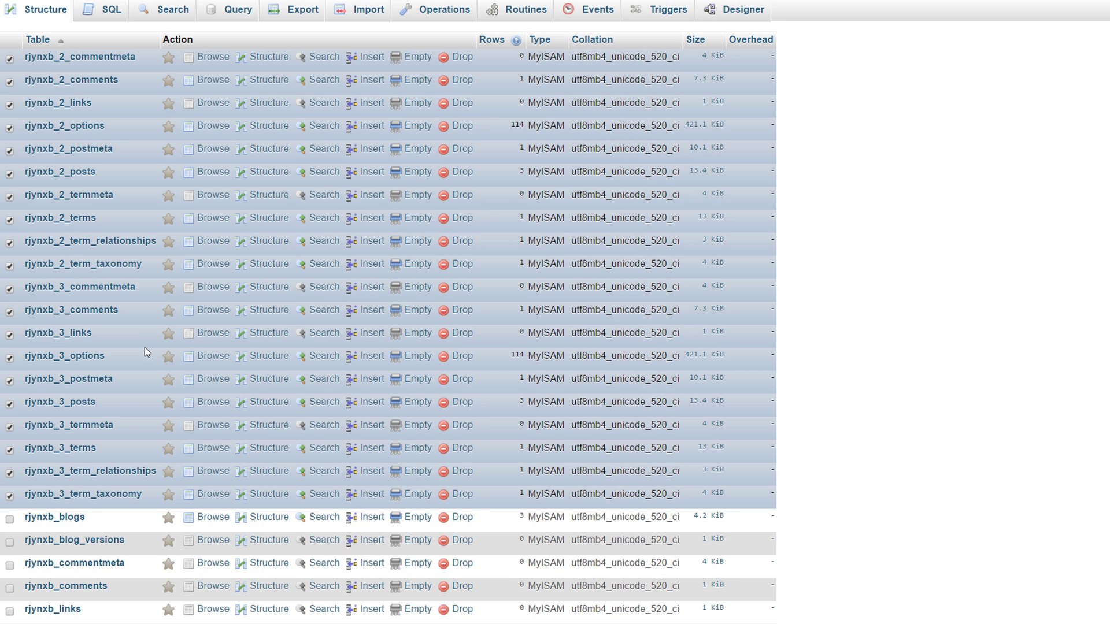
scroll(145, 351, down, 5)
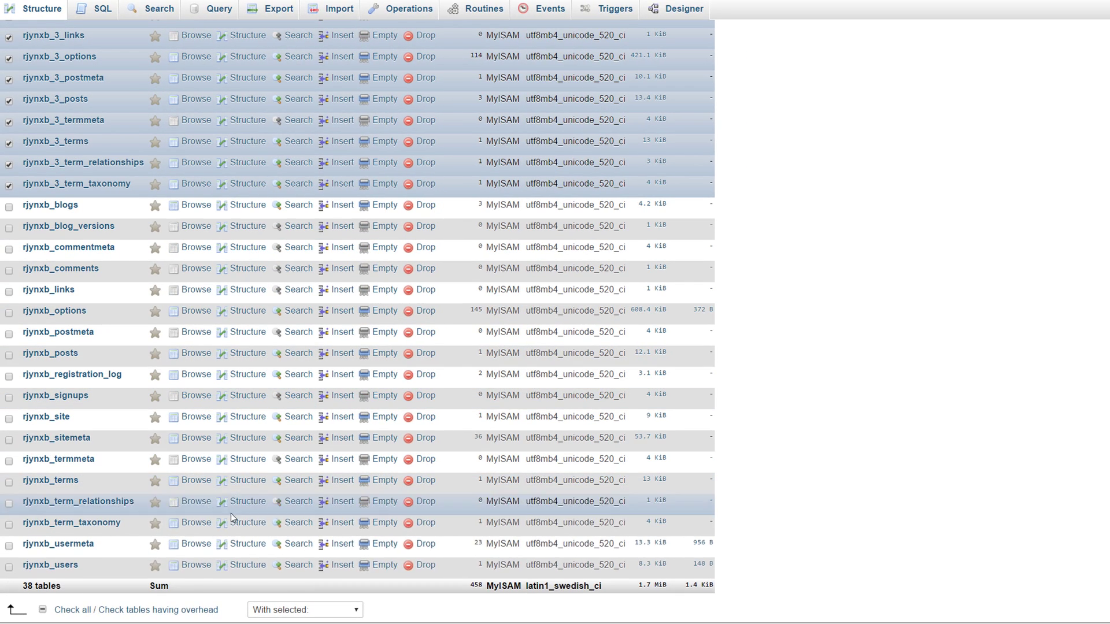
click(328, 611)
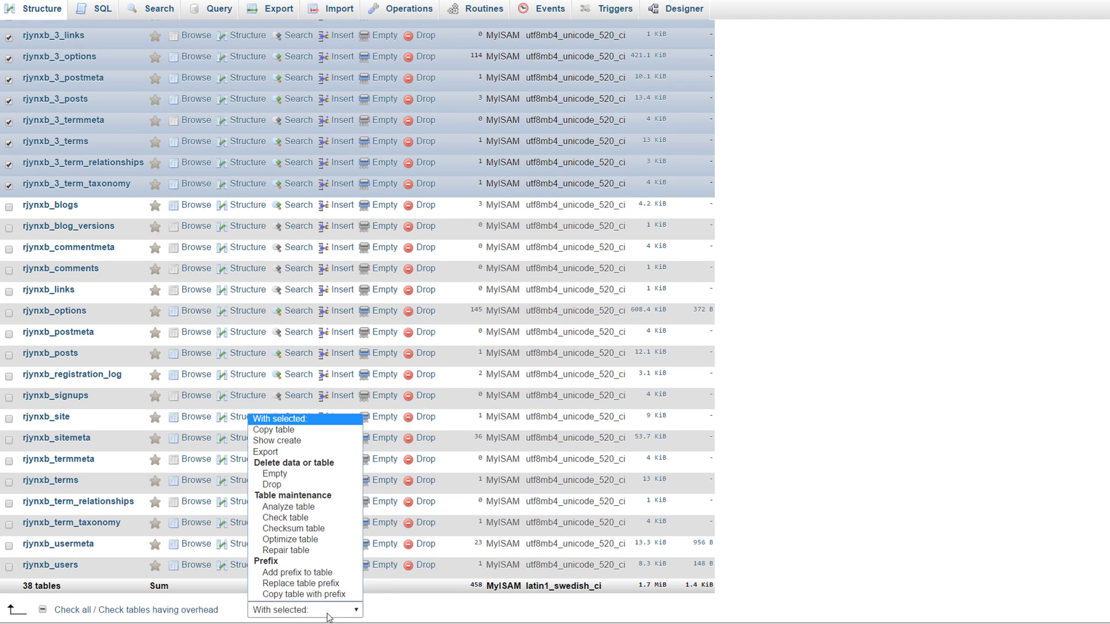
click(283, 486)
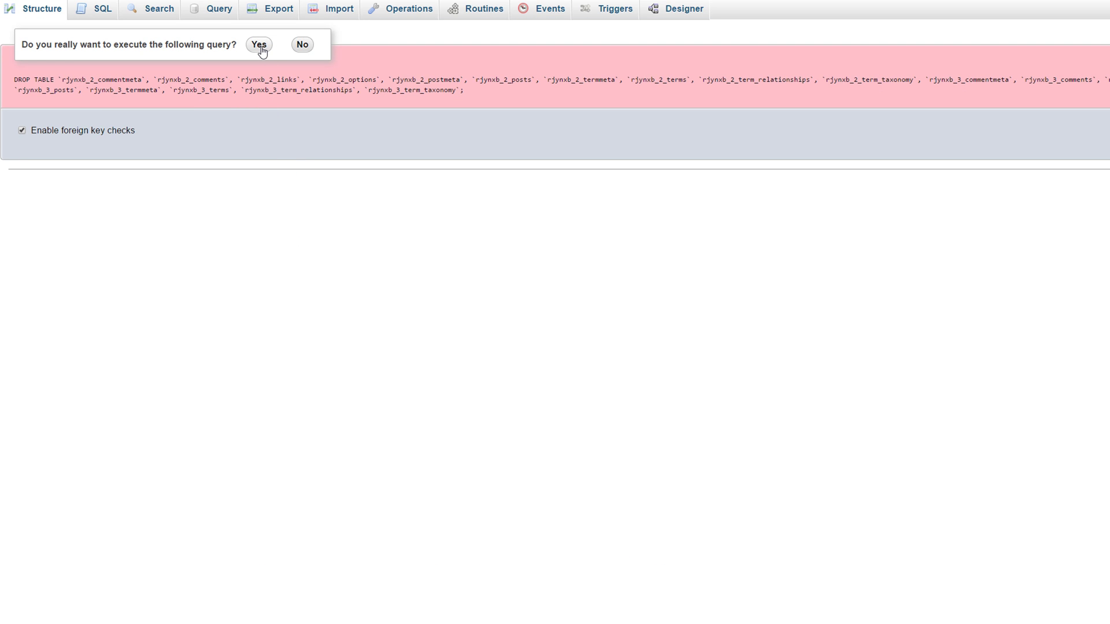
click(260, 46)
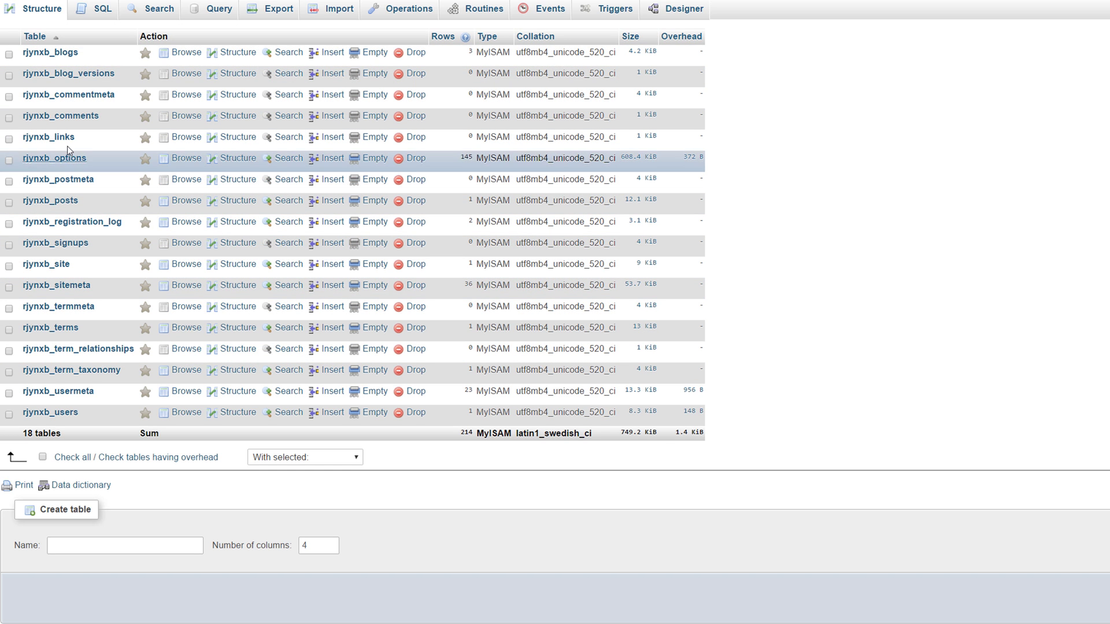
Drop rjynxb_blogs, blog_versions, registration_log, signups, site and sitemeta, confirming the DROP TABLE.
click(9, 55)
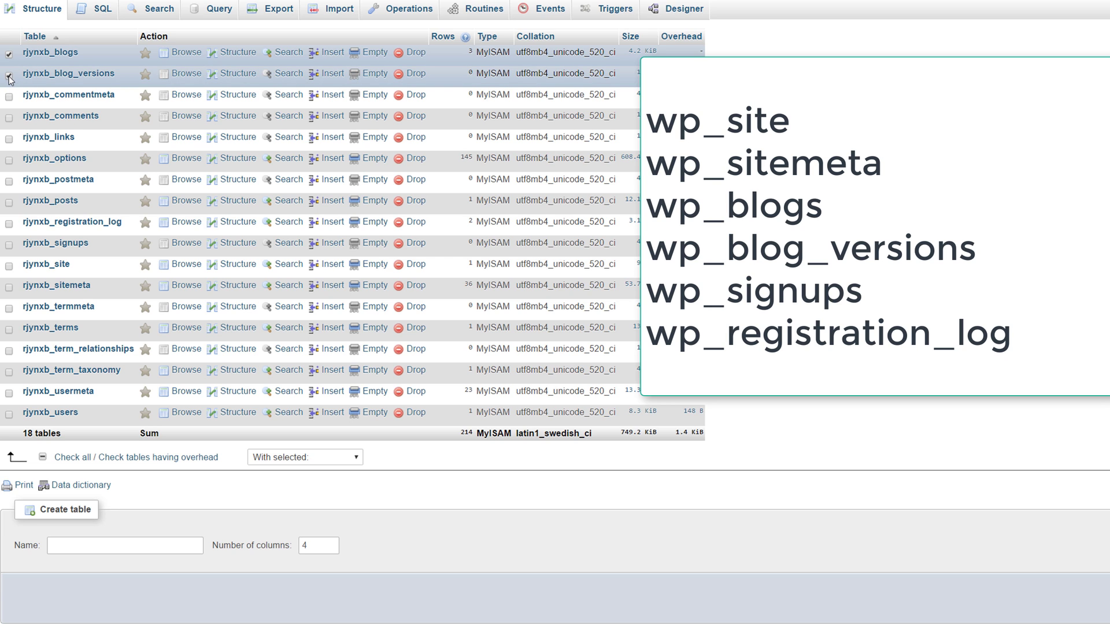
click(9, 225)
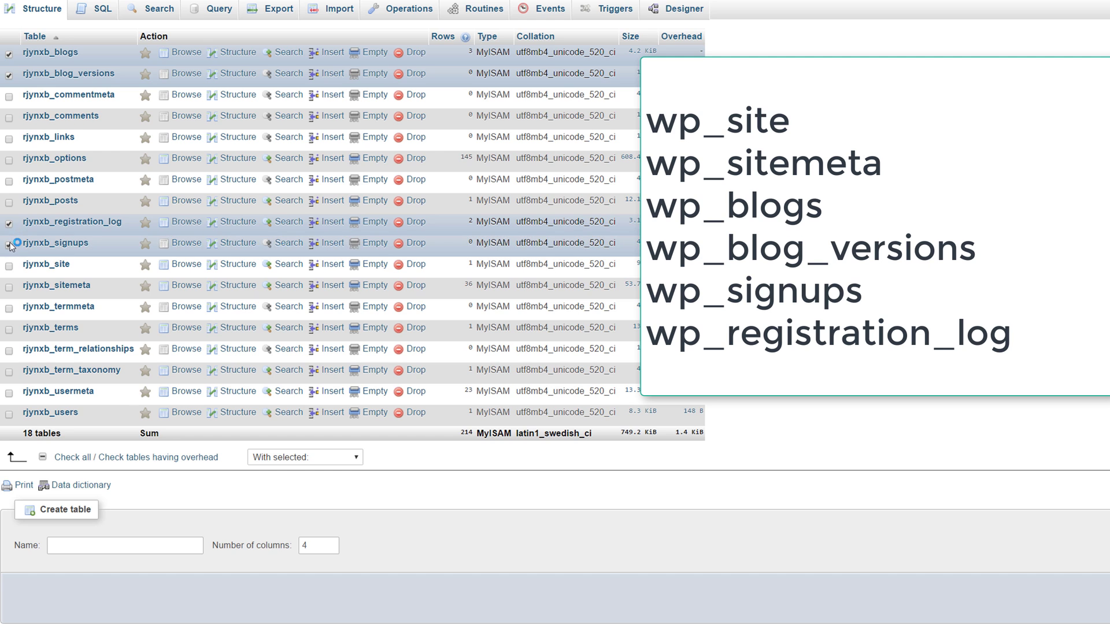
click(9, 244)
click(9, 266)
click(9, 287)
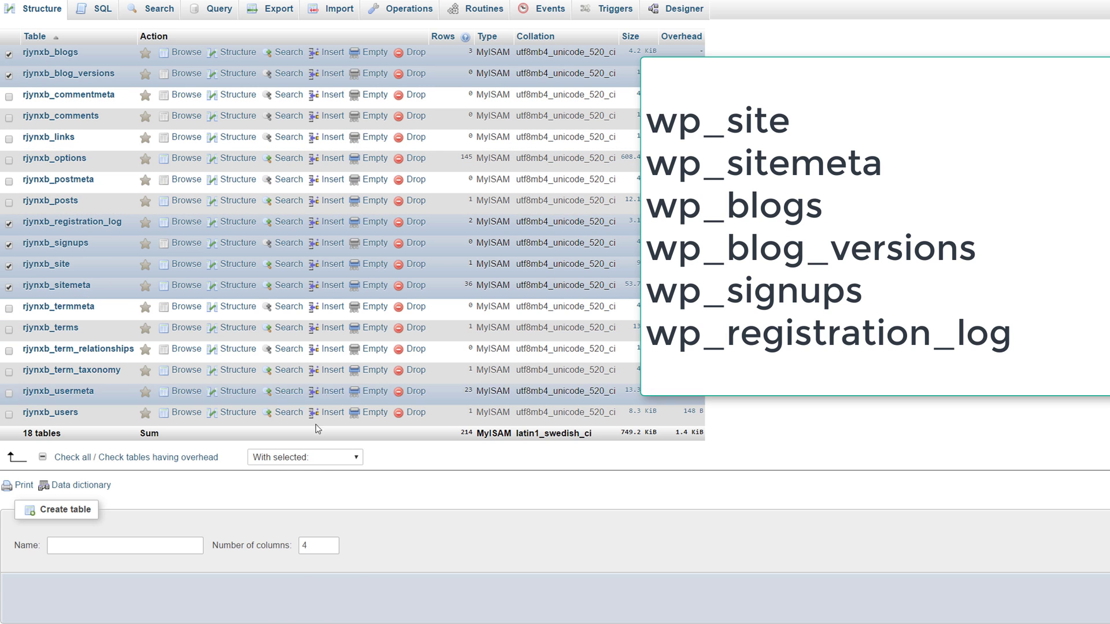
click(318, 464)
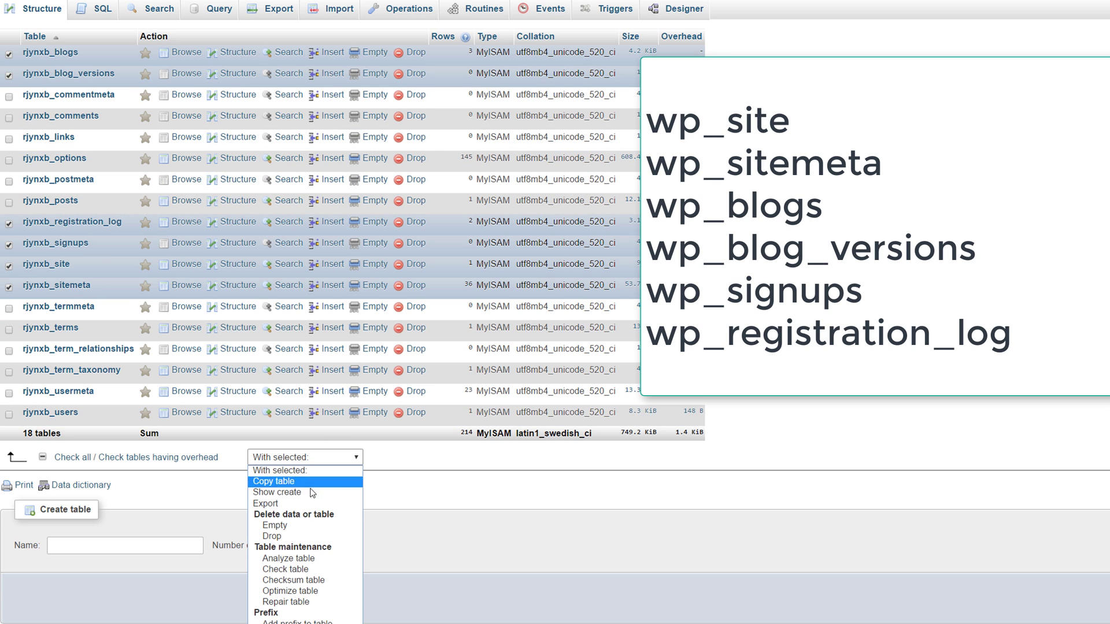
click(285, 539)
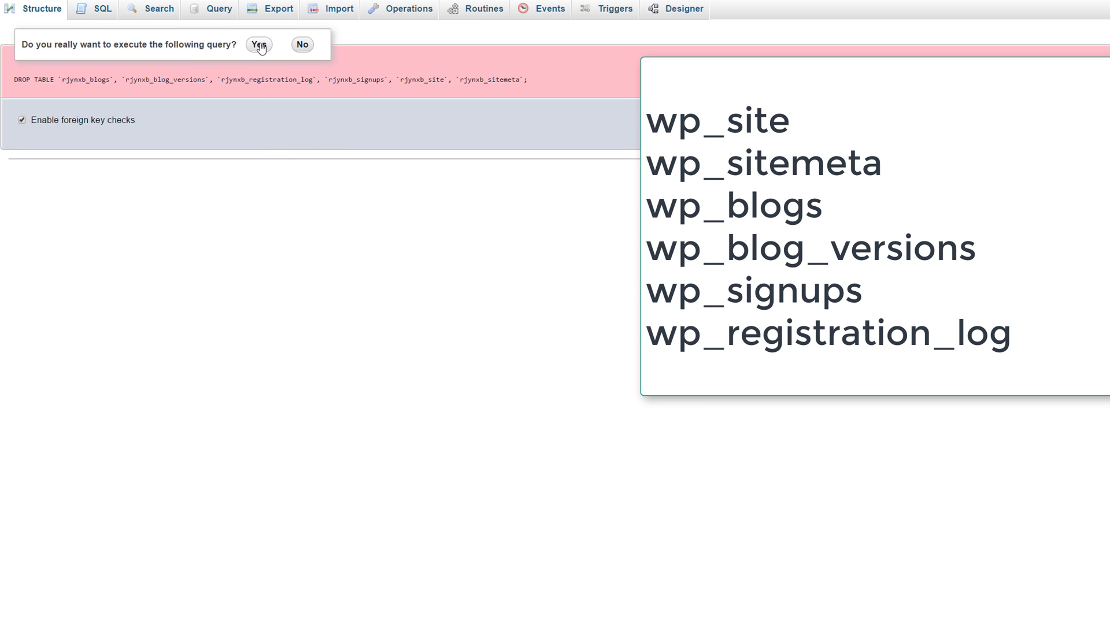
click(259, 45)
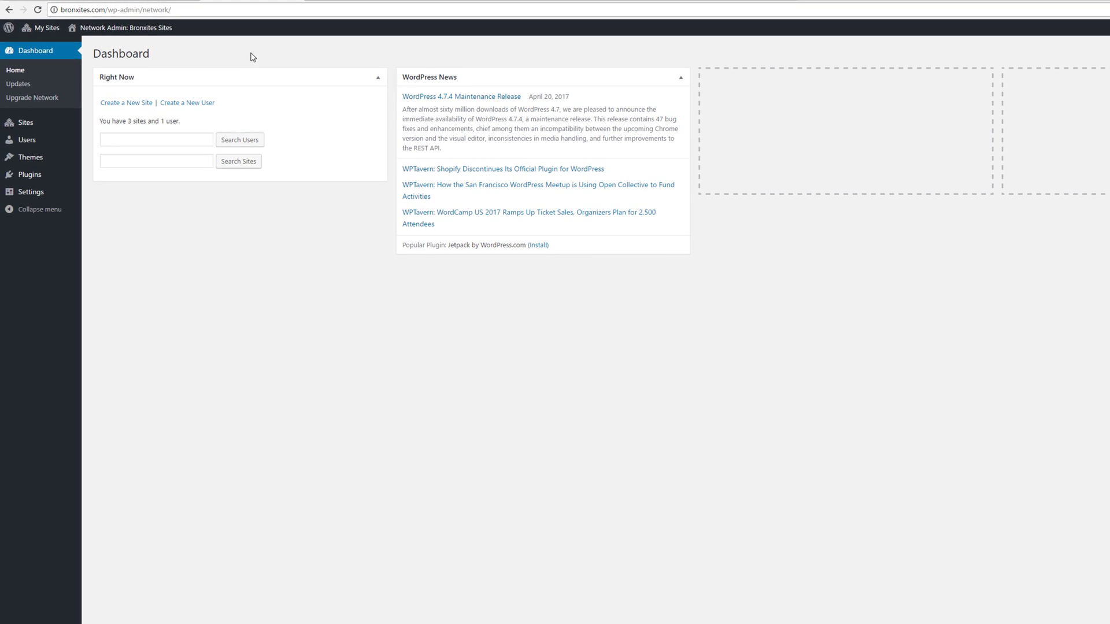
View the Bronxites front end, then return to its single-site admin Dashboard.
mouse_move(131, 30)
click(103, 49)
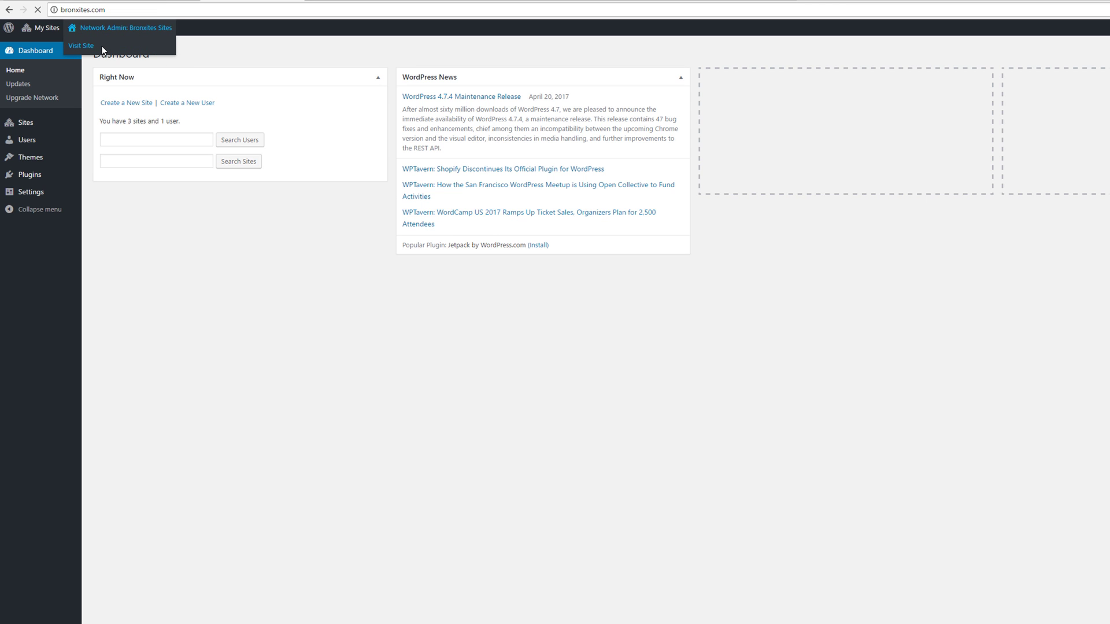
mouse_move(16, 34)
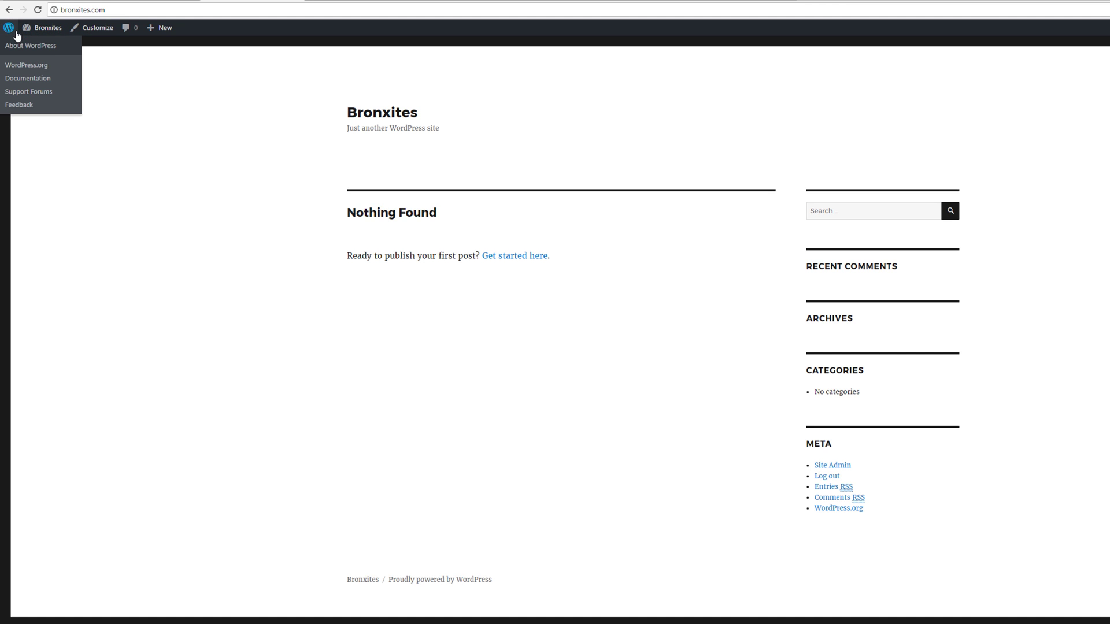
click(41, 47)
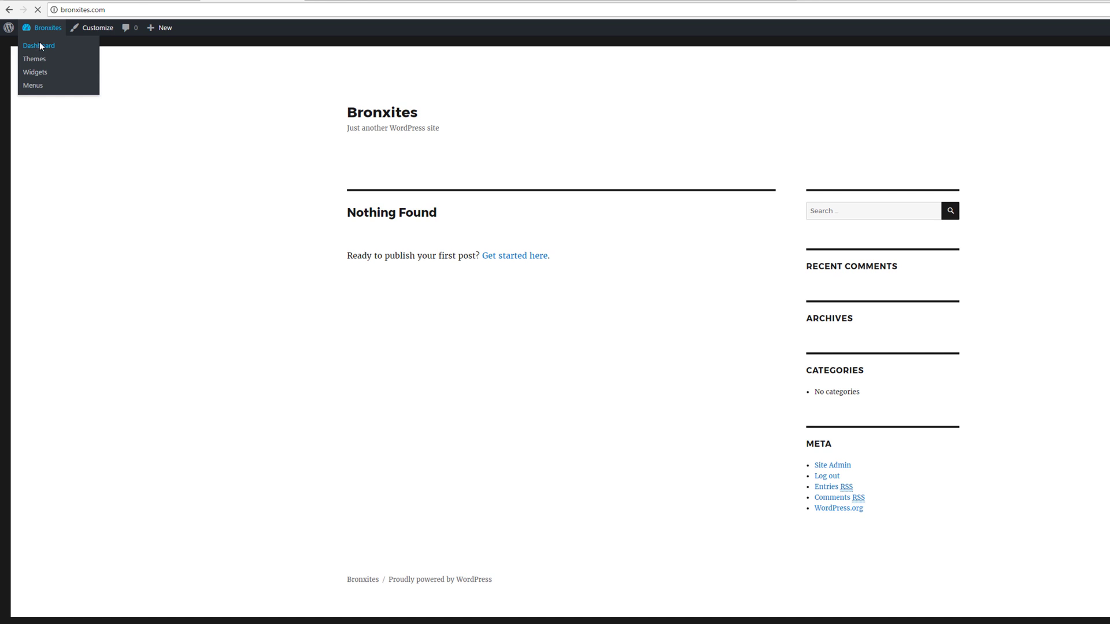
mouse_move(34, 240)
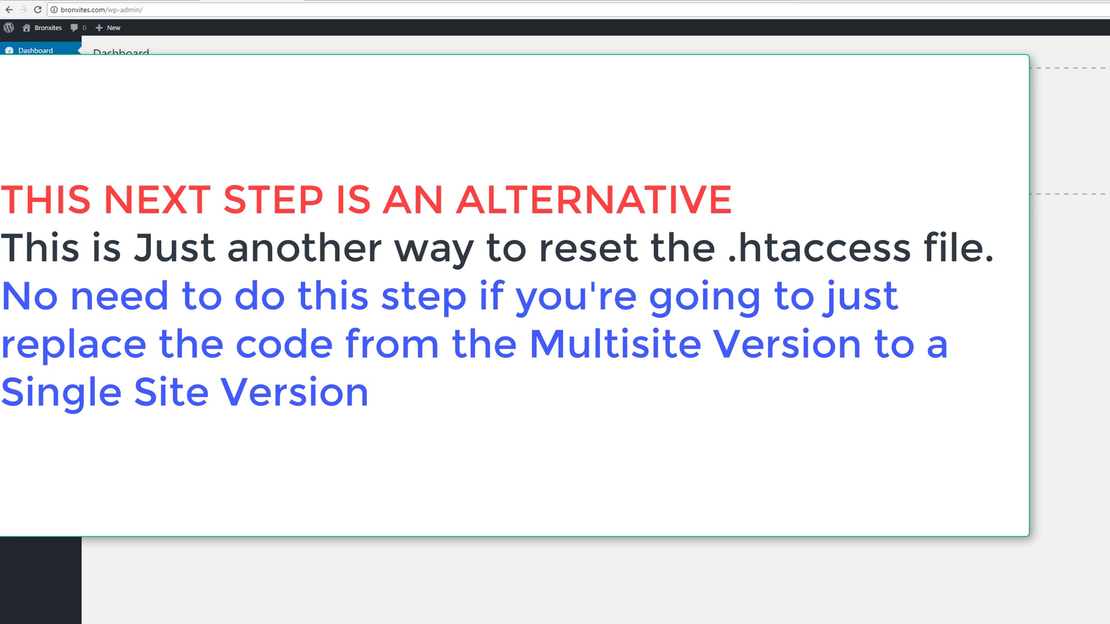
Set the permalink structure to Post name (/%postname%/) under Settings > Permalinks.
key(F11)
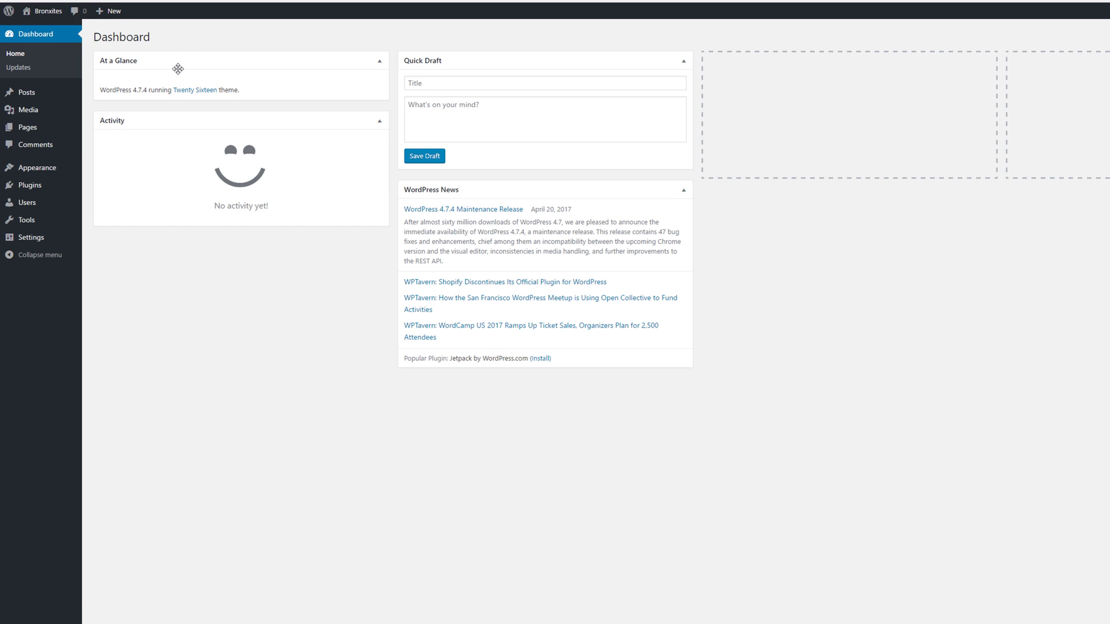
click(44, 30)
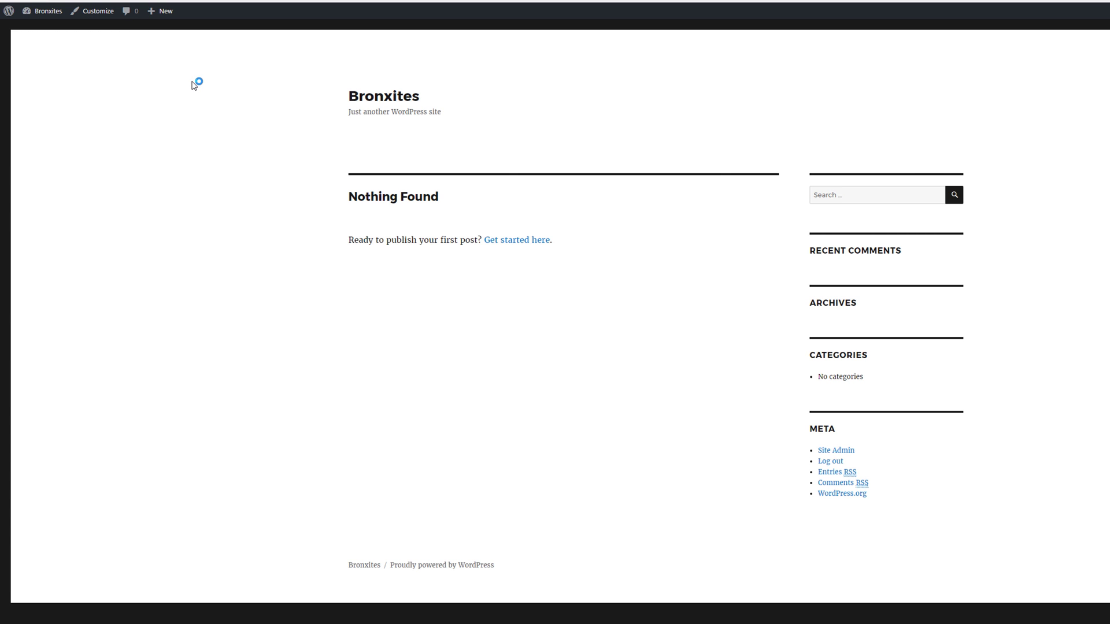
mouse_move(52, 19)
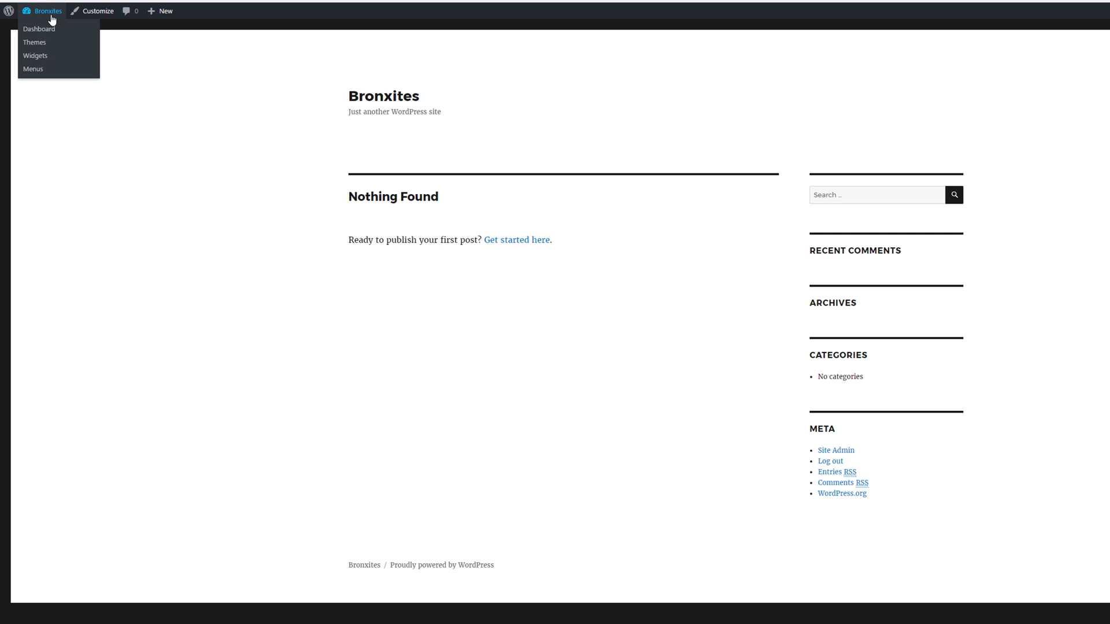
click(82, 35)
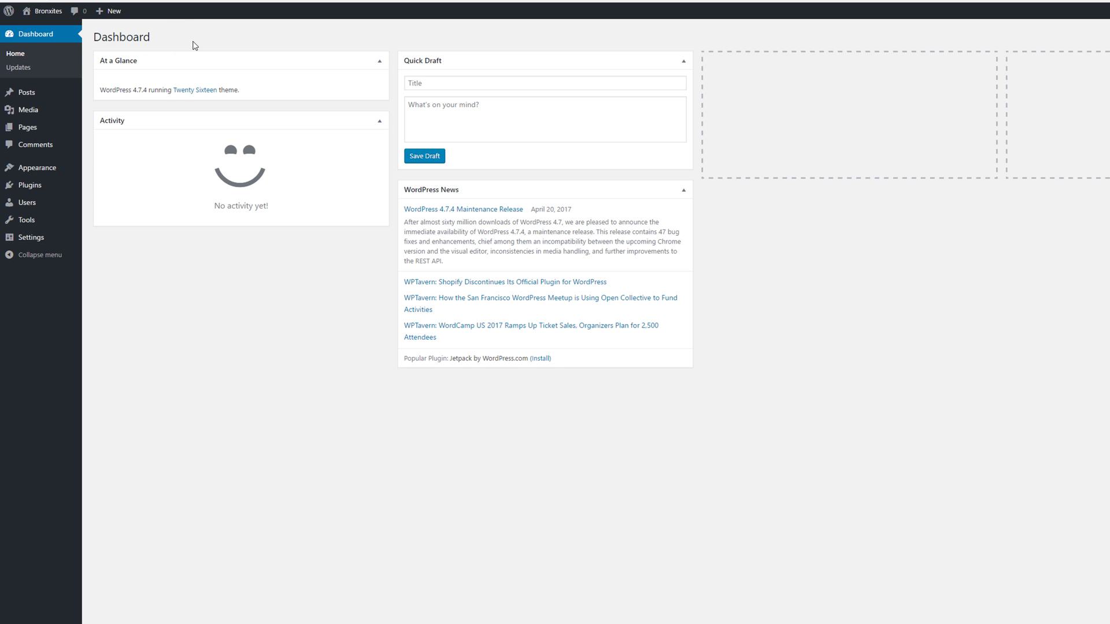
mouse_move(33, 246)
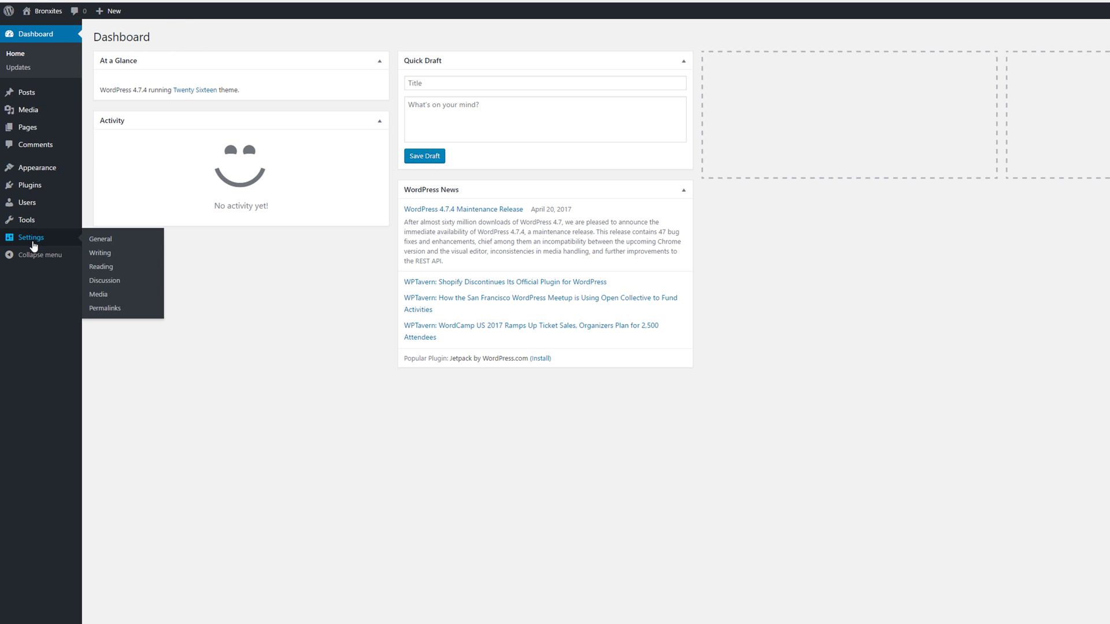
click(107, 309)
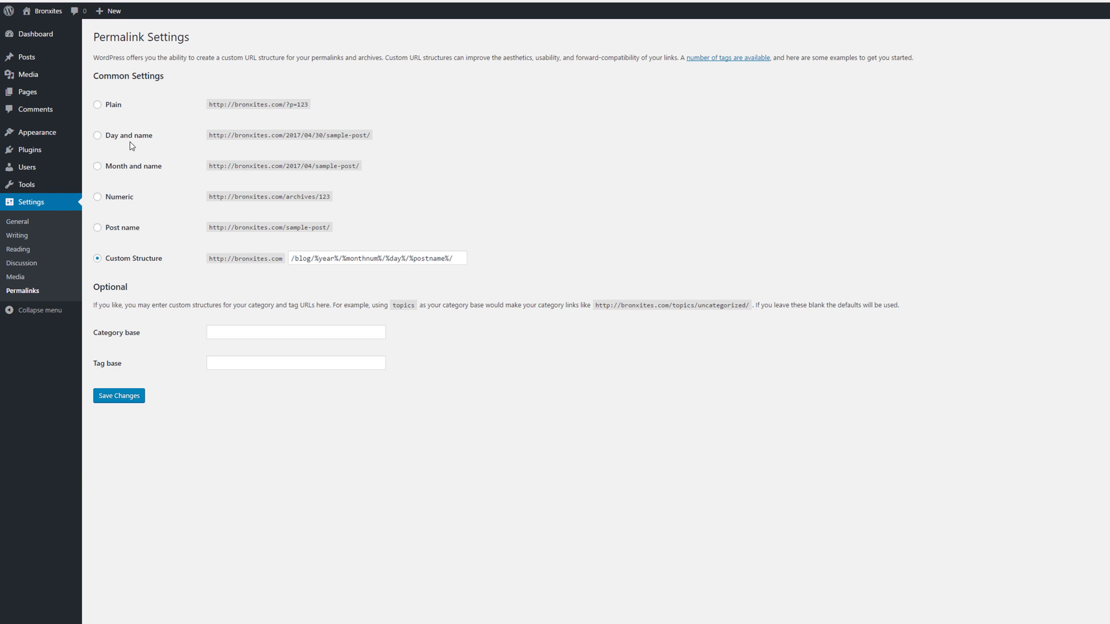
click(99, 228)
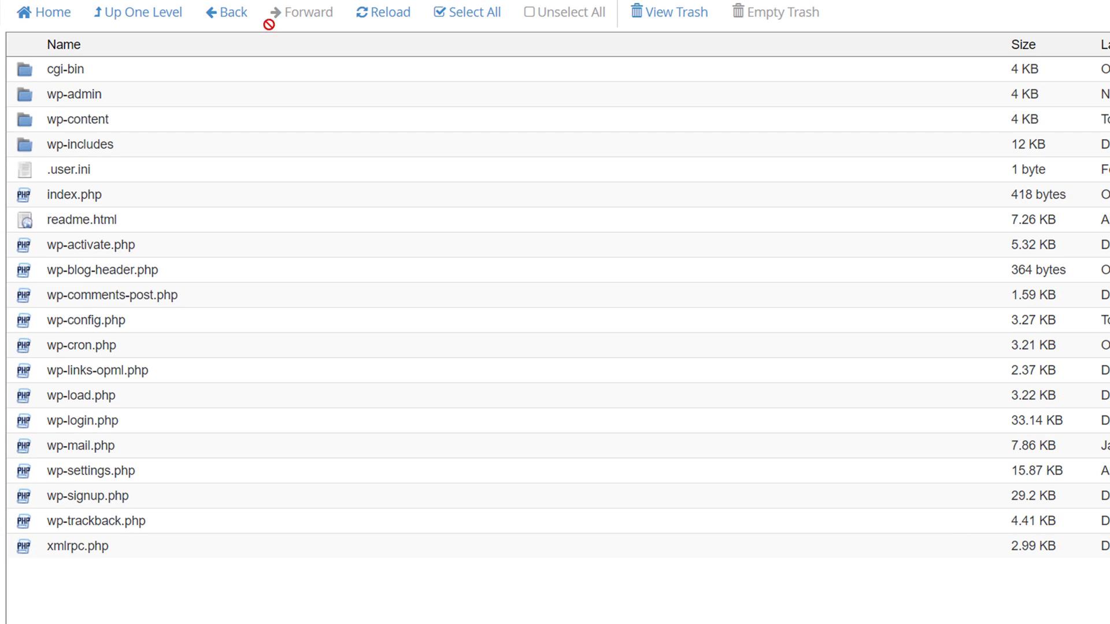
Reload File Manager and open the regenerated 235-byte .htaccess to verify the default rules.
click(375, 16)
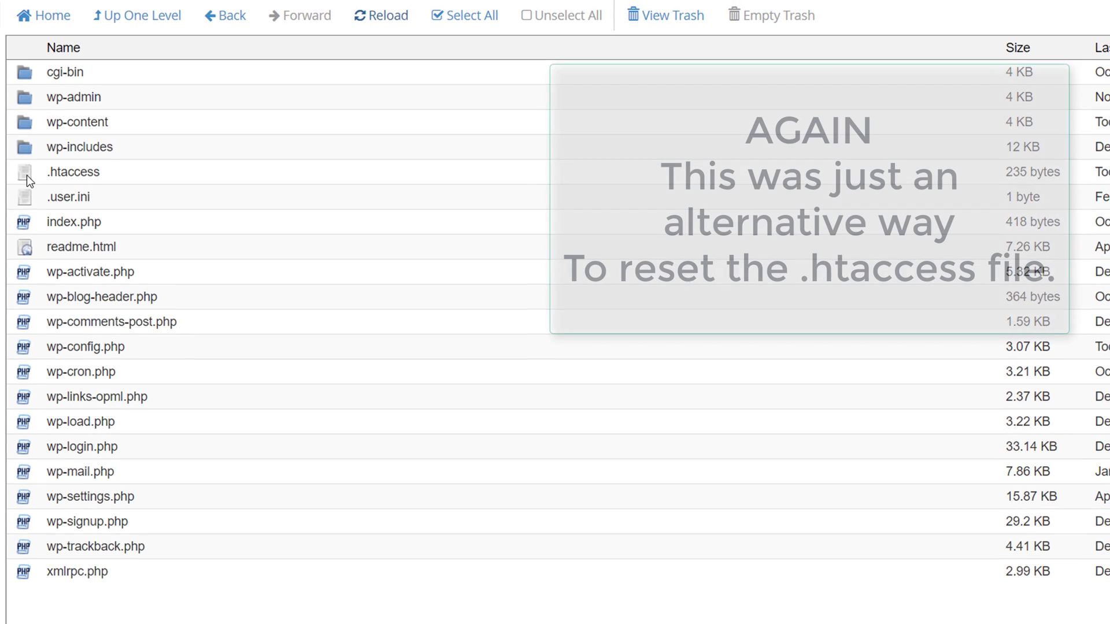
click(26, 175)
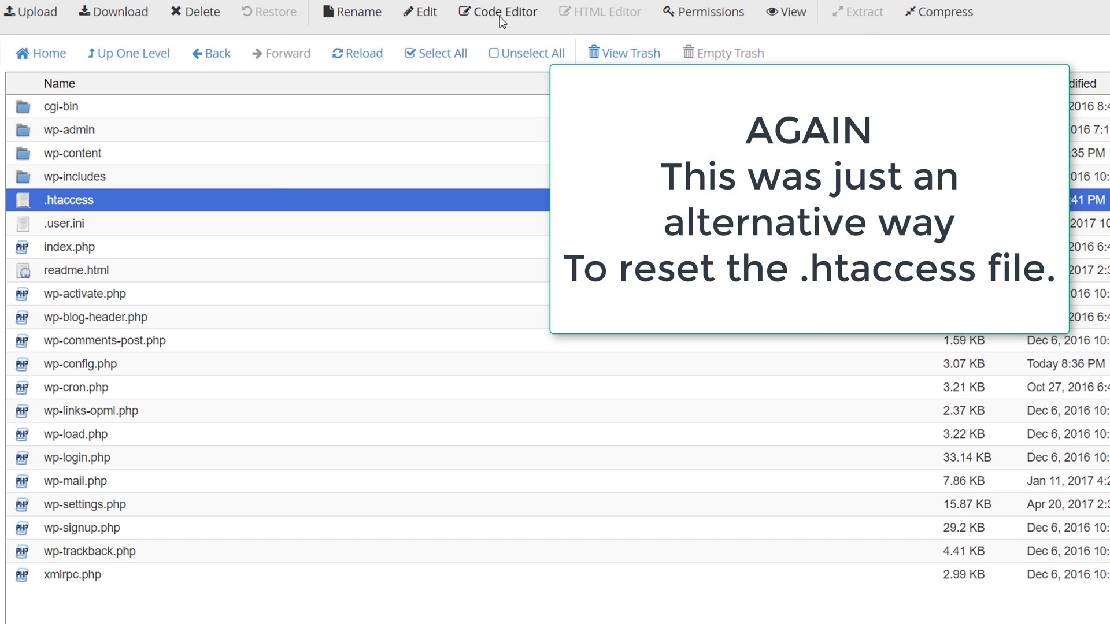
click(499, 19)
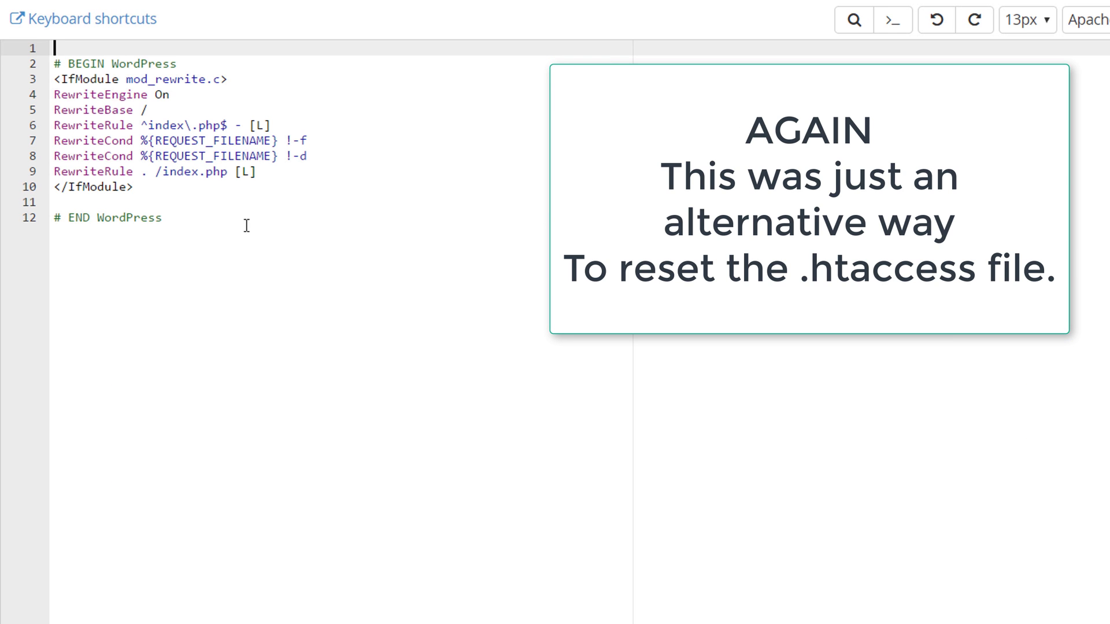